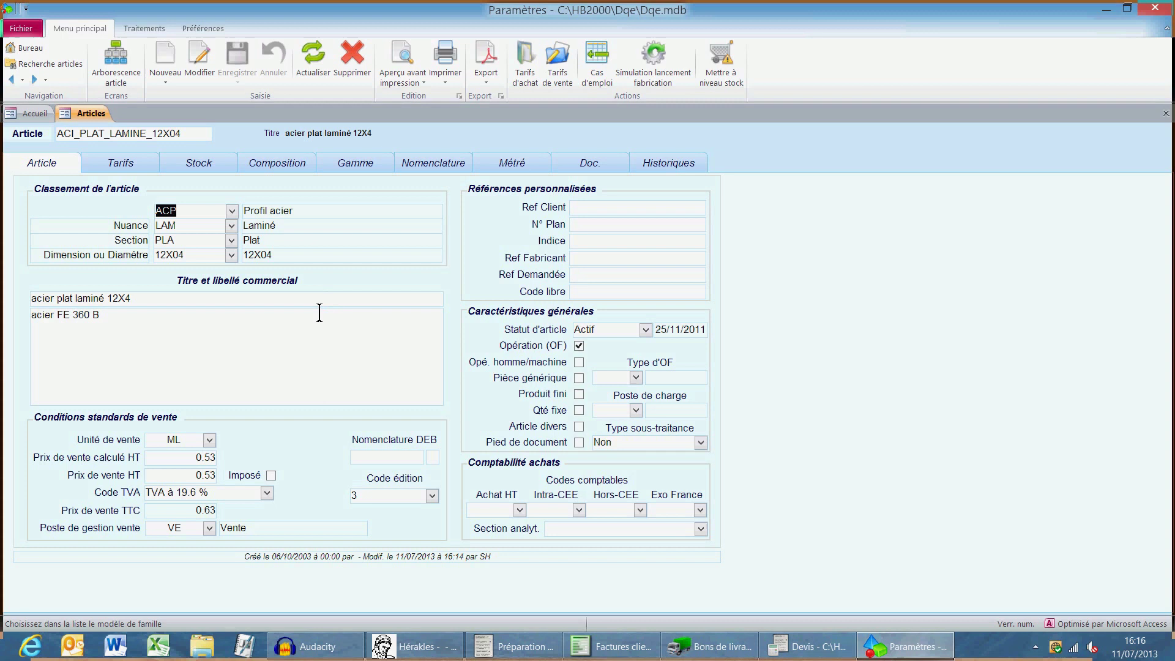
Examine the article's code, family classification, commercial description and attached documents.
left_click_drag(74, 136, 202, 139)
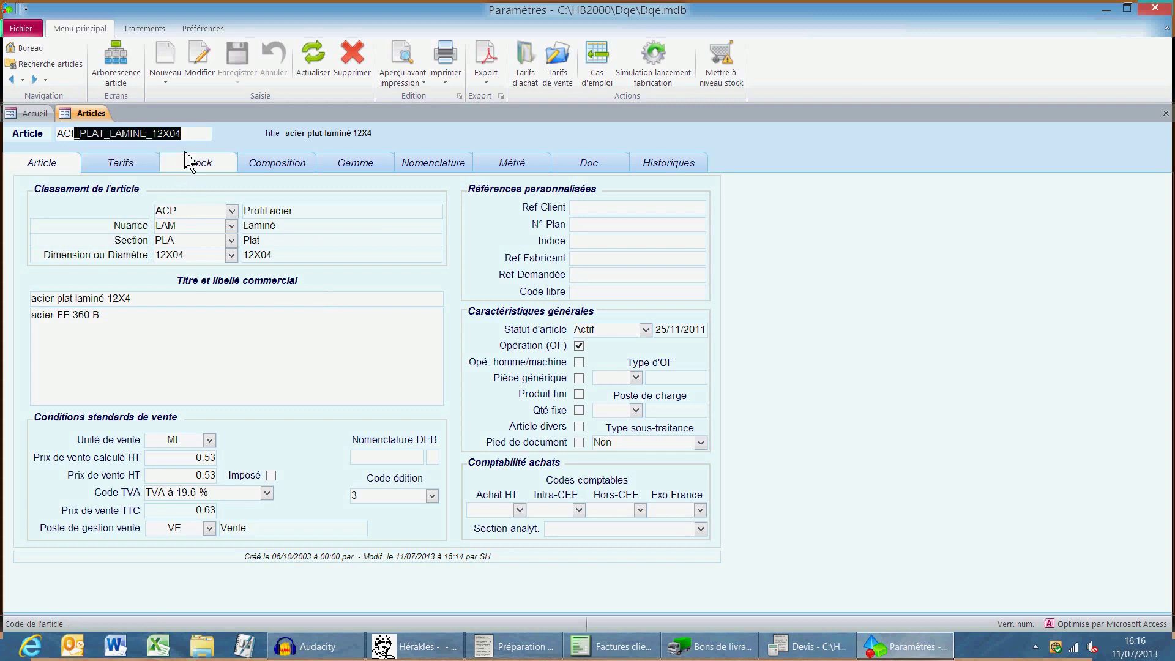
left_click(196, 134)
left_click(197, 210)
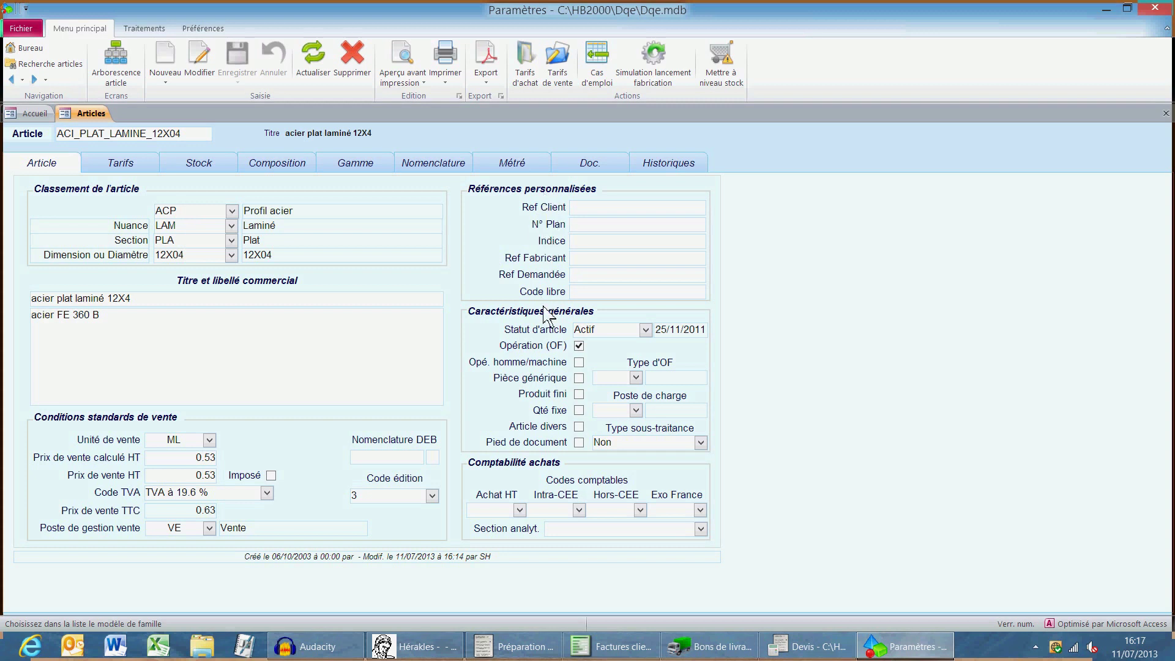
left_click(128, 313)
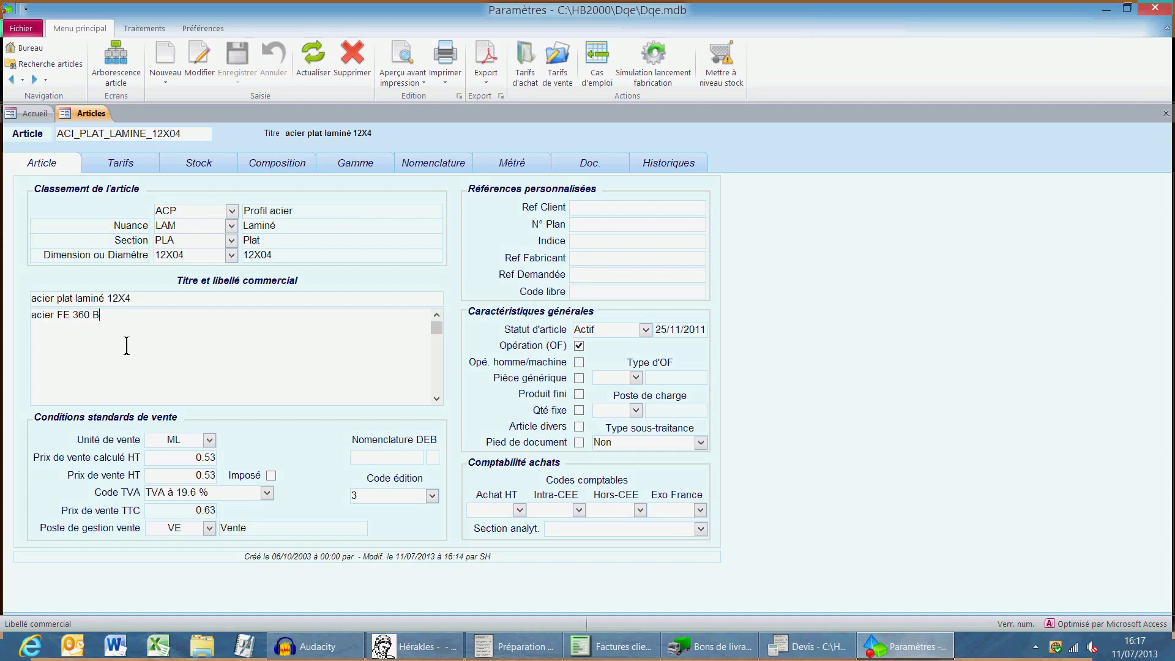
left_click(591, 163)
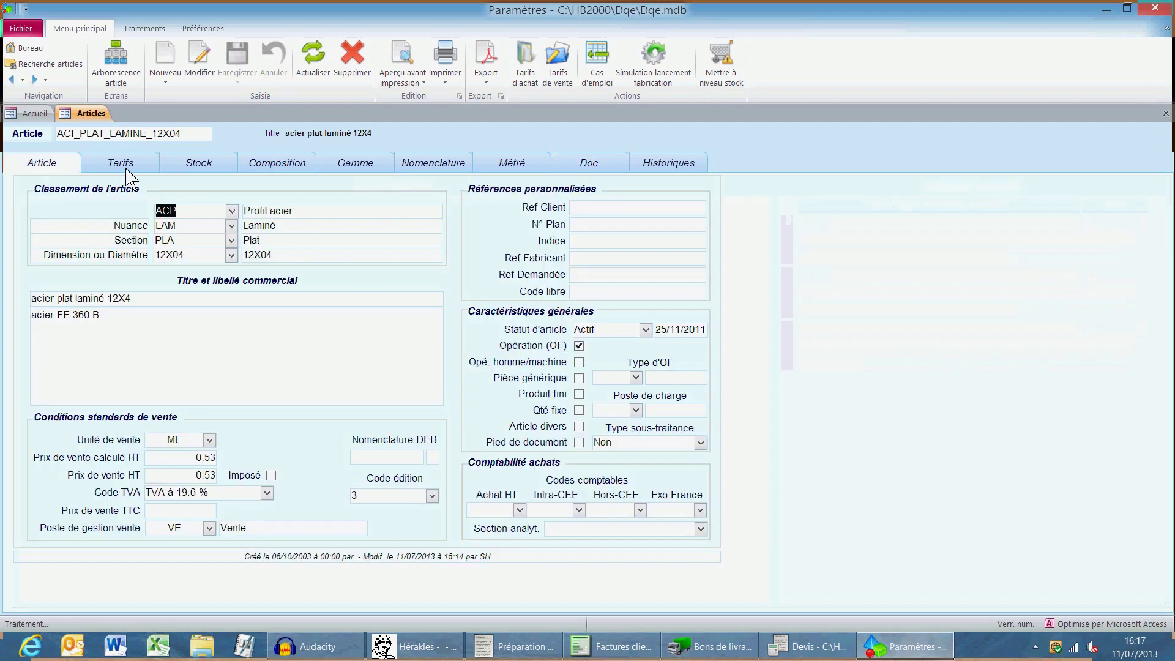
Examine the article's purchase pricing: available conversion modes, purchase and operating units, weight and paintable surface.
left_click(125, 170)
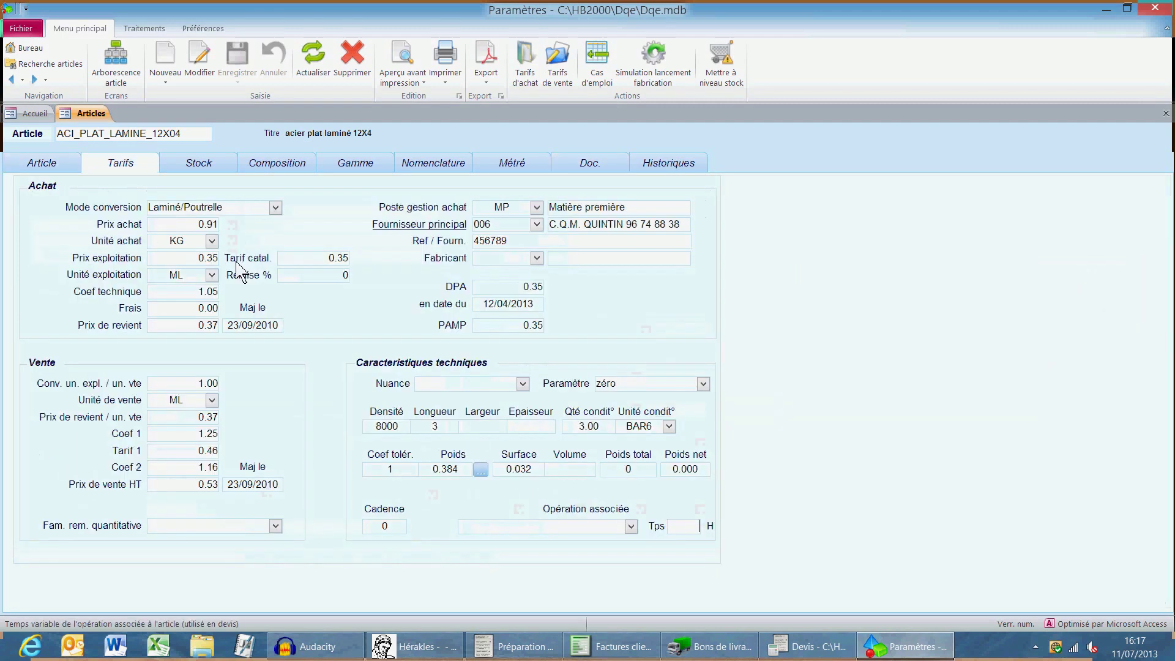
left_click(276, 208)
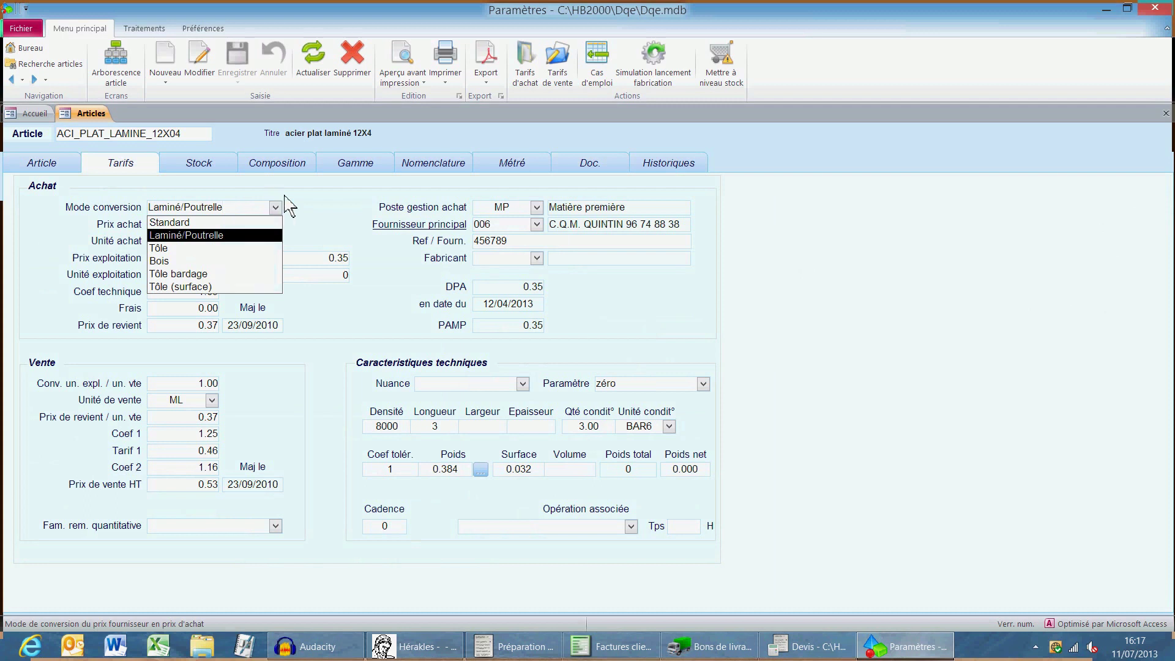
left_click(324, 194)
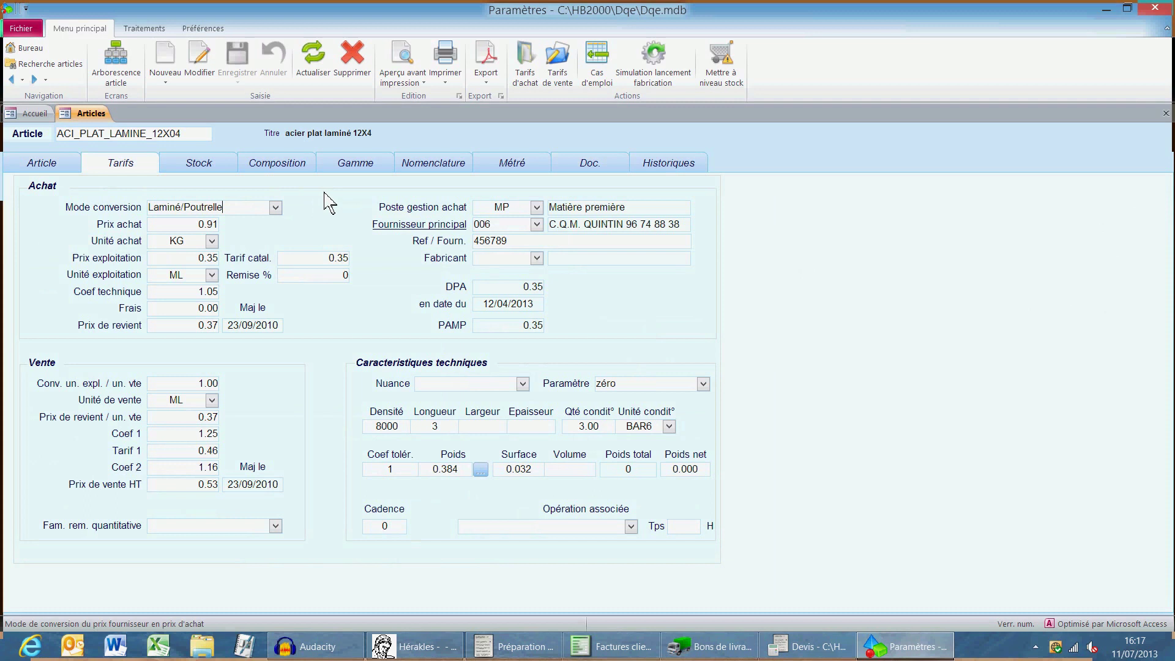
left_click(169, 244)
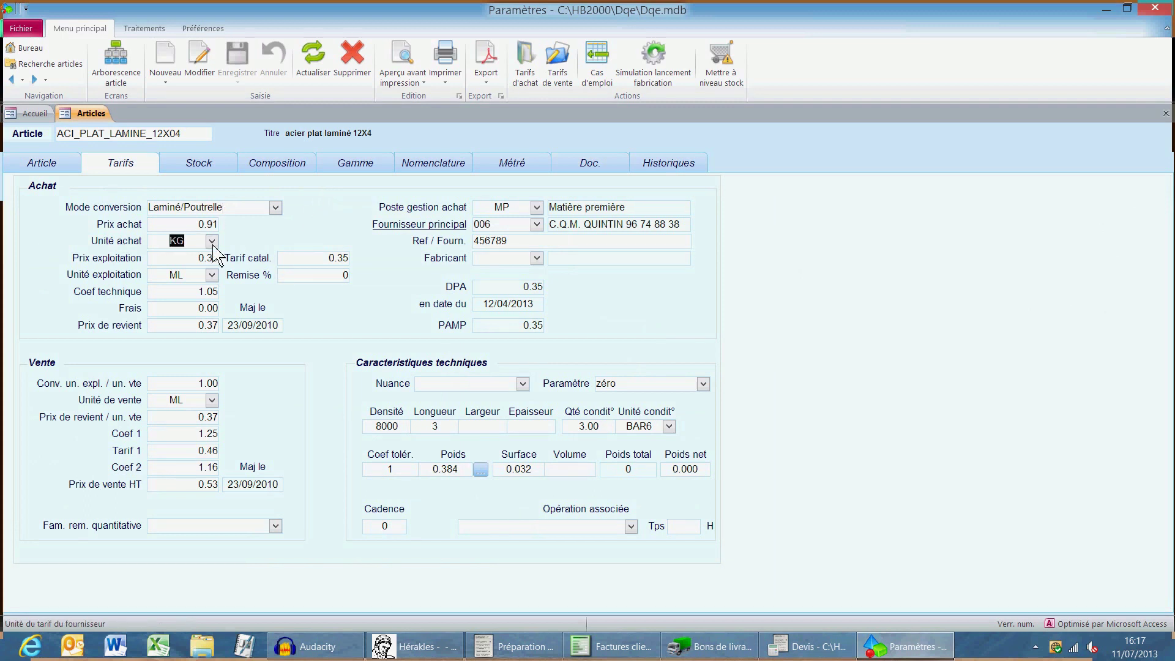
left_click(168, 281)
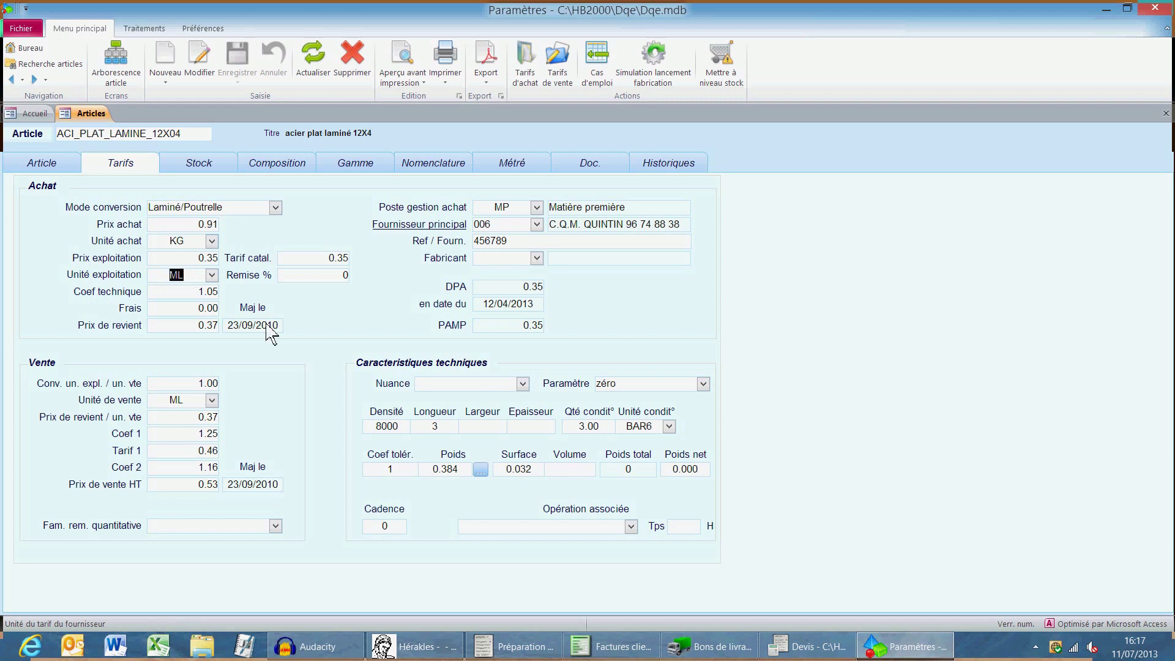
left_click(432, 472)
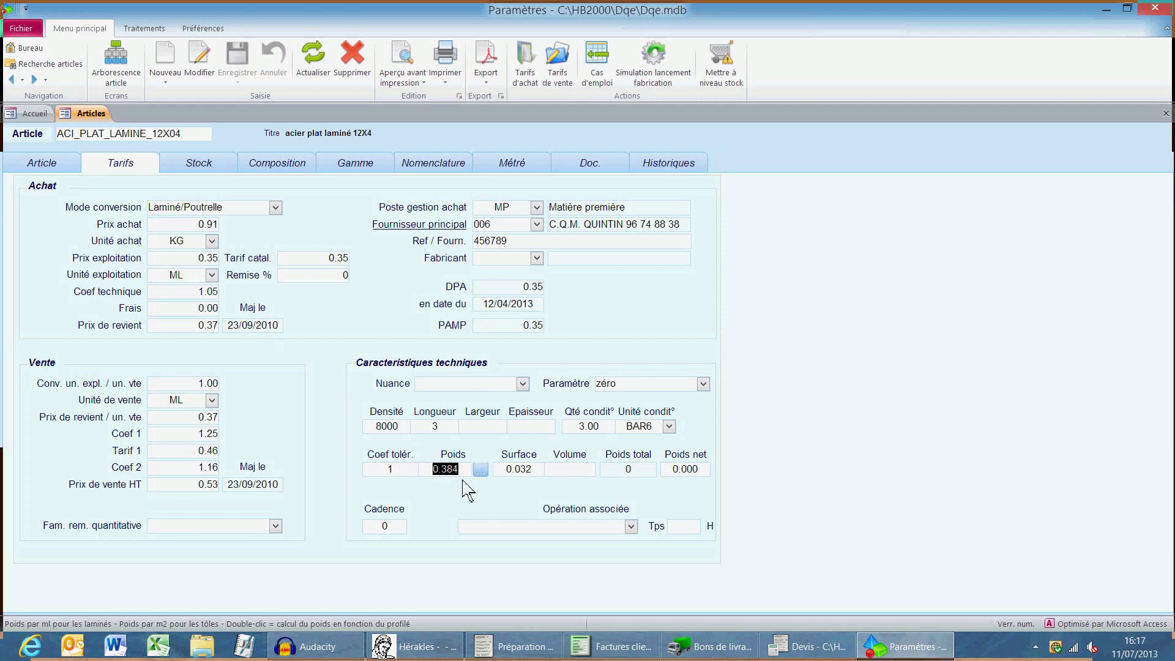
left_click(514, 470)
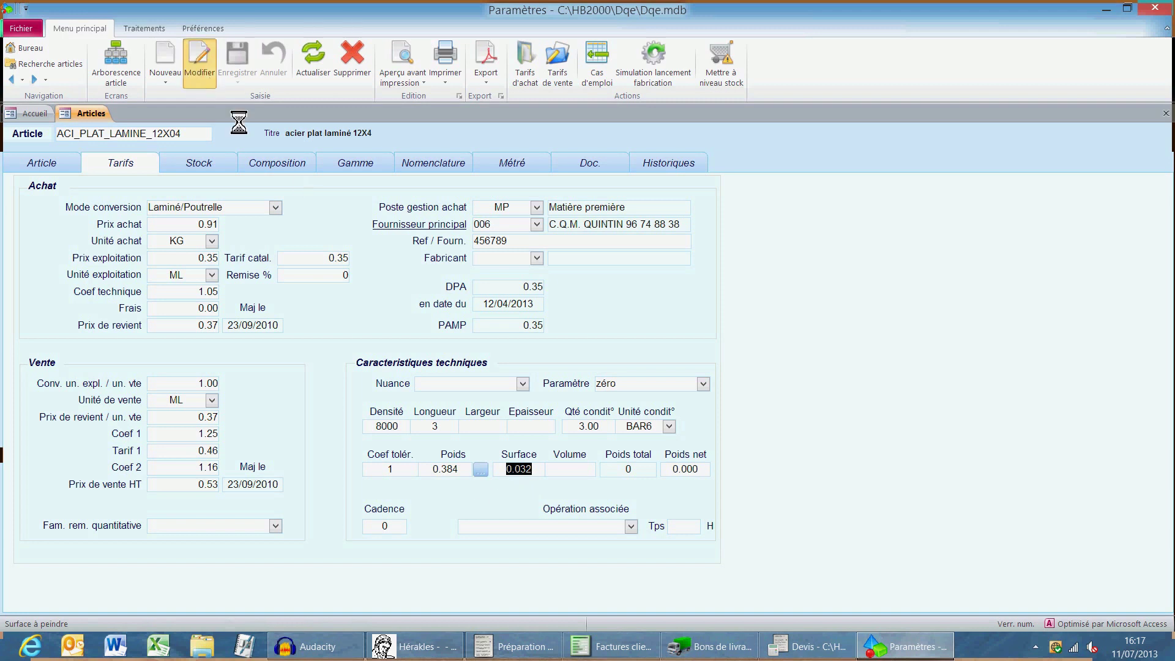
Calculate the article's weight as a Plat profile, entering width 12 mm, height 4 mm and the density, and validate it.
left_click(480, 470)
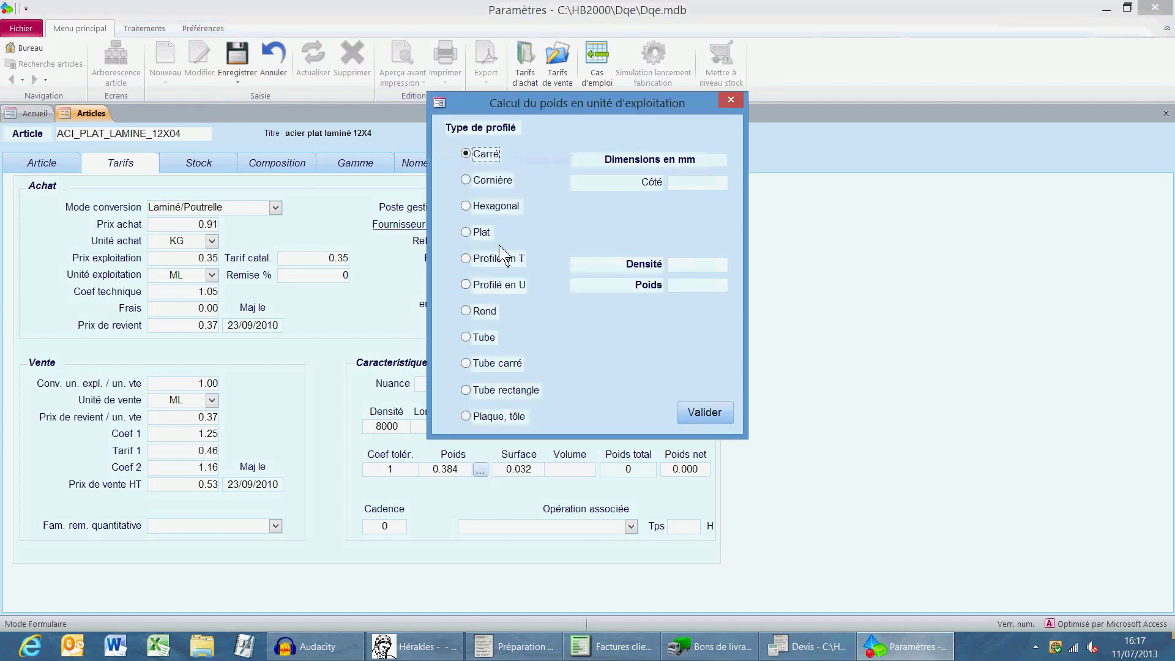
left_click(486, 233)
key("Tab")
type("12")
key("Tab")
type("0")
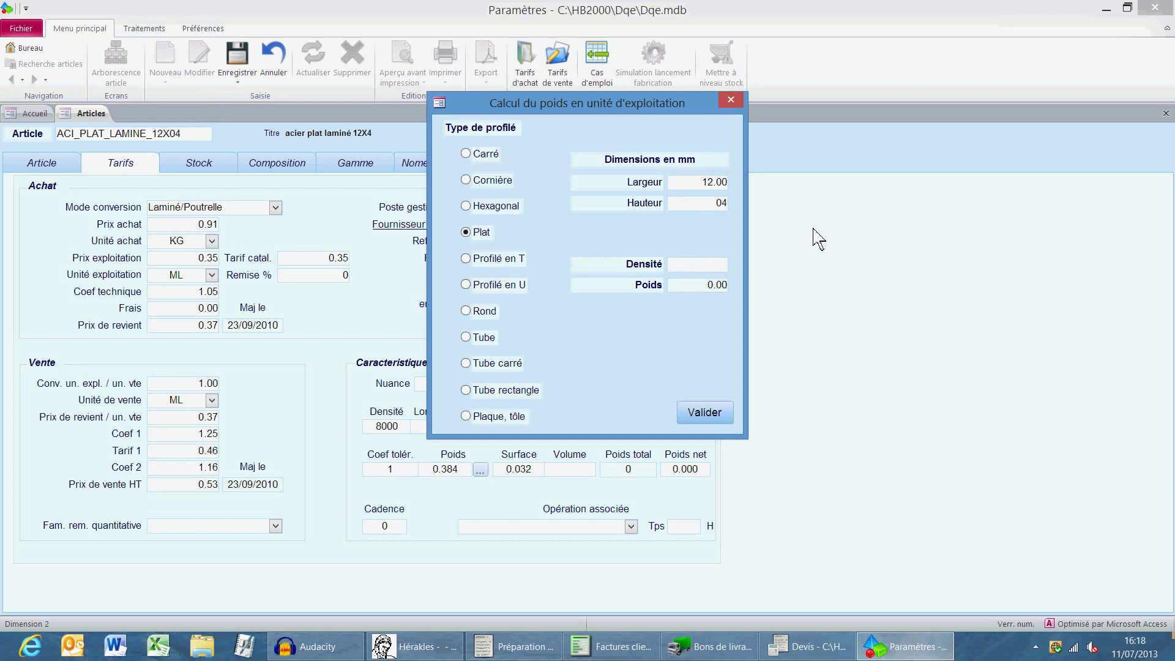
key("Tab")
type("7.")
key("Tab")
left_click(705, 413)
Review the other price conversion modes, such as Tôle and Bois, and the related technical dimension fields.
left_click(276, 208)
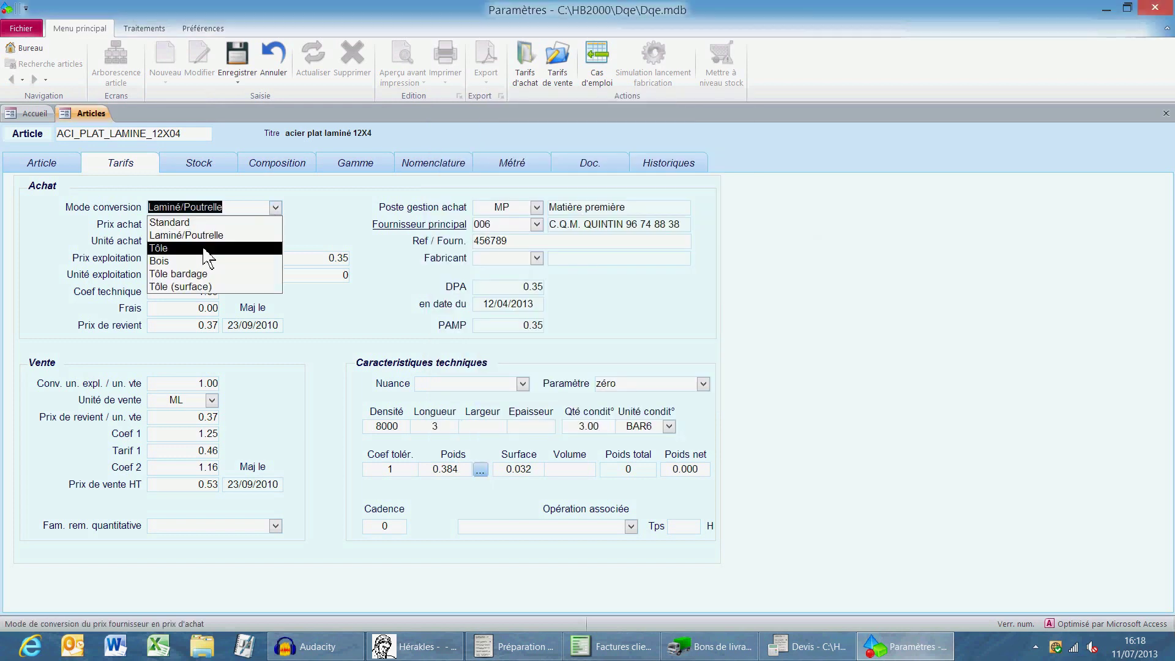
left_click(309, 212)
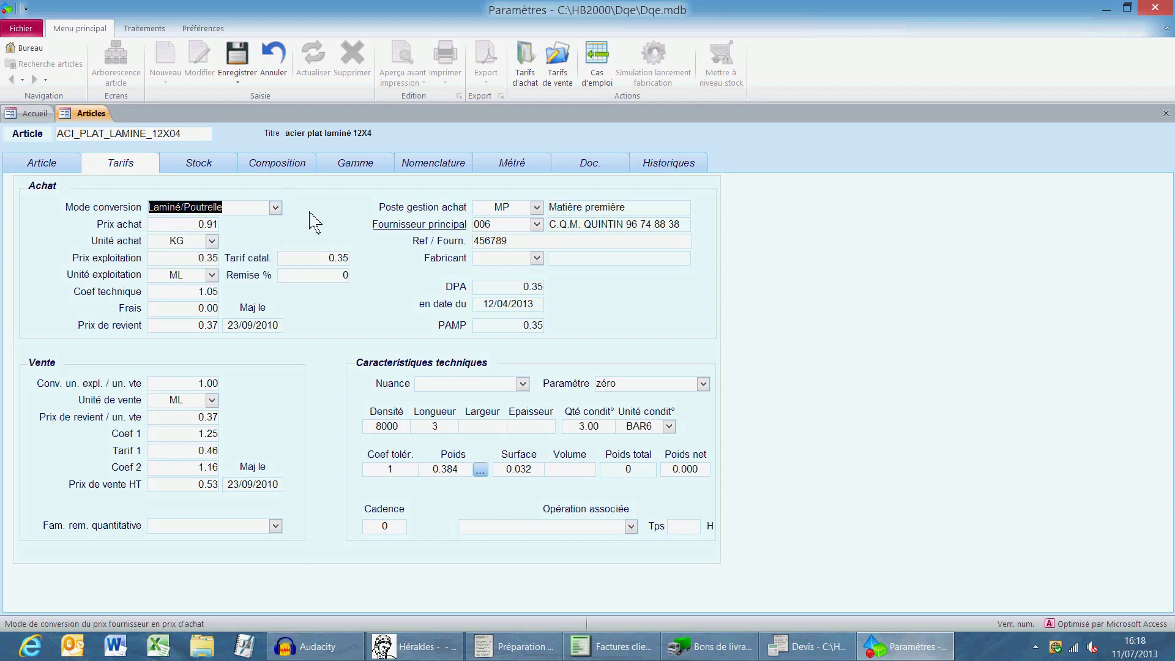
left_click(412, 427)
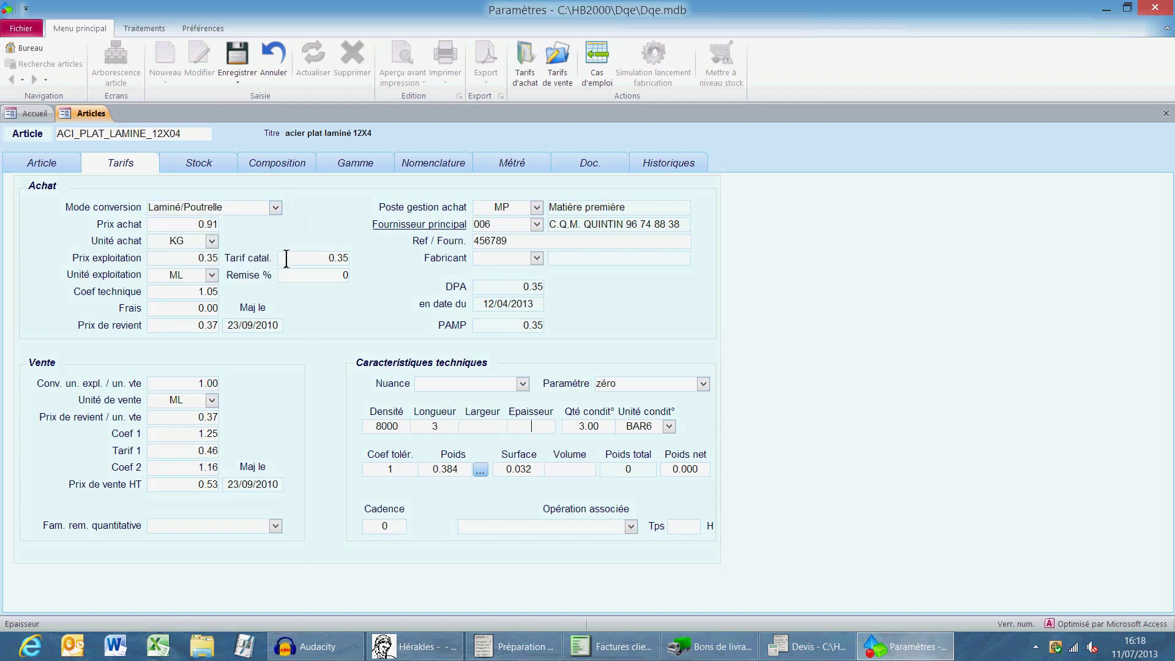
left_click(276, 209)
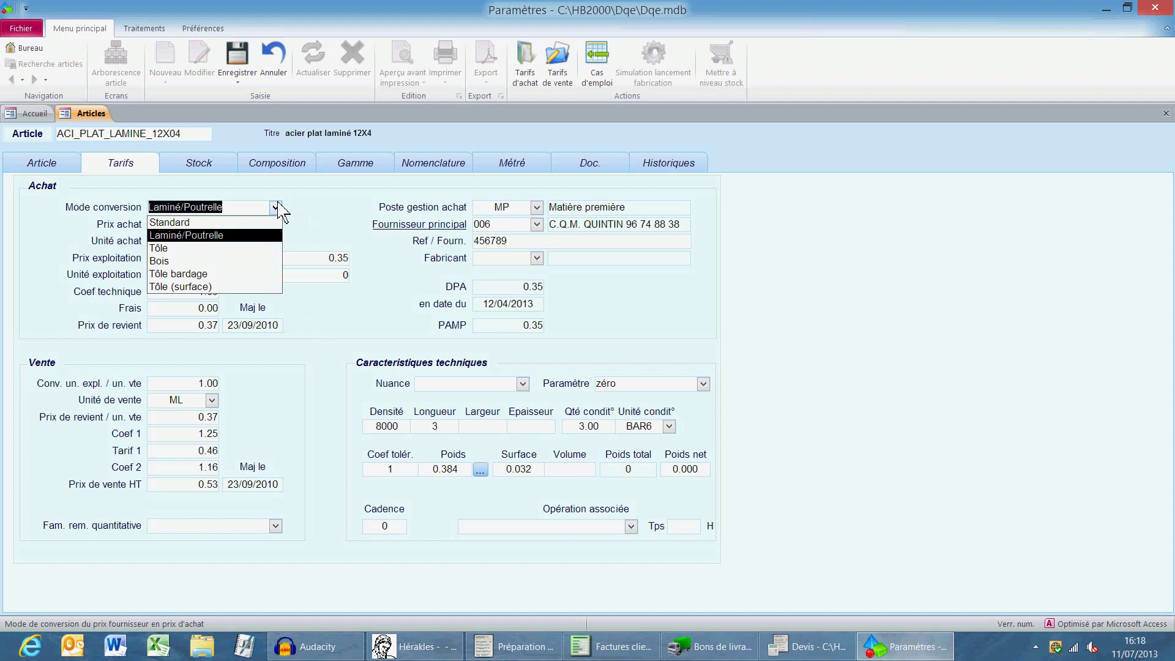
left_click(315, 194)
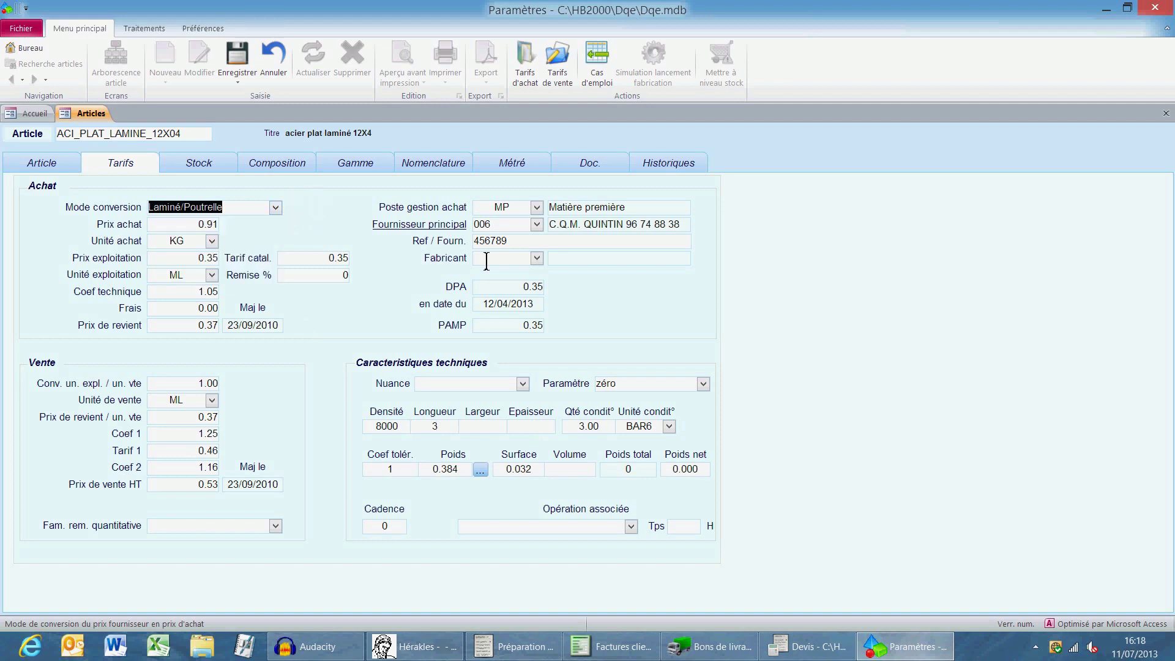
Review the purchase management category, the two sales coefficients and the sale price excluding tax.
left_click(519, 208)
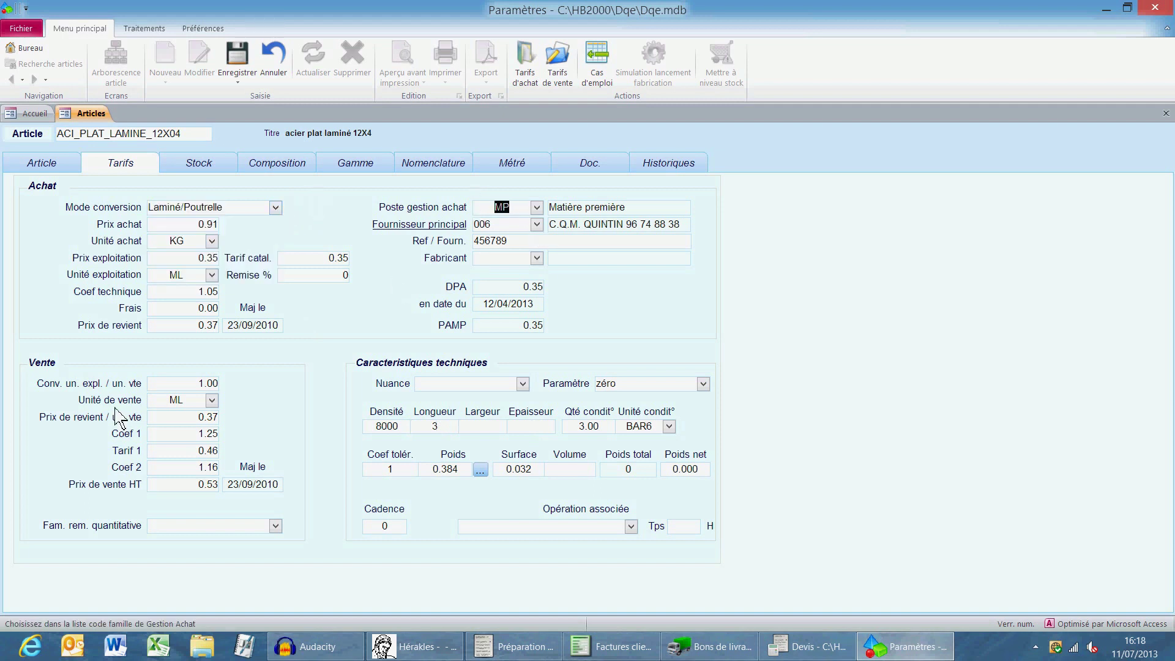
left_click_drag(192, 438, 228, 441)
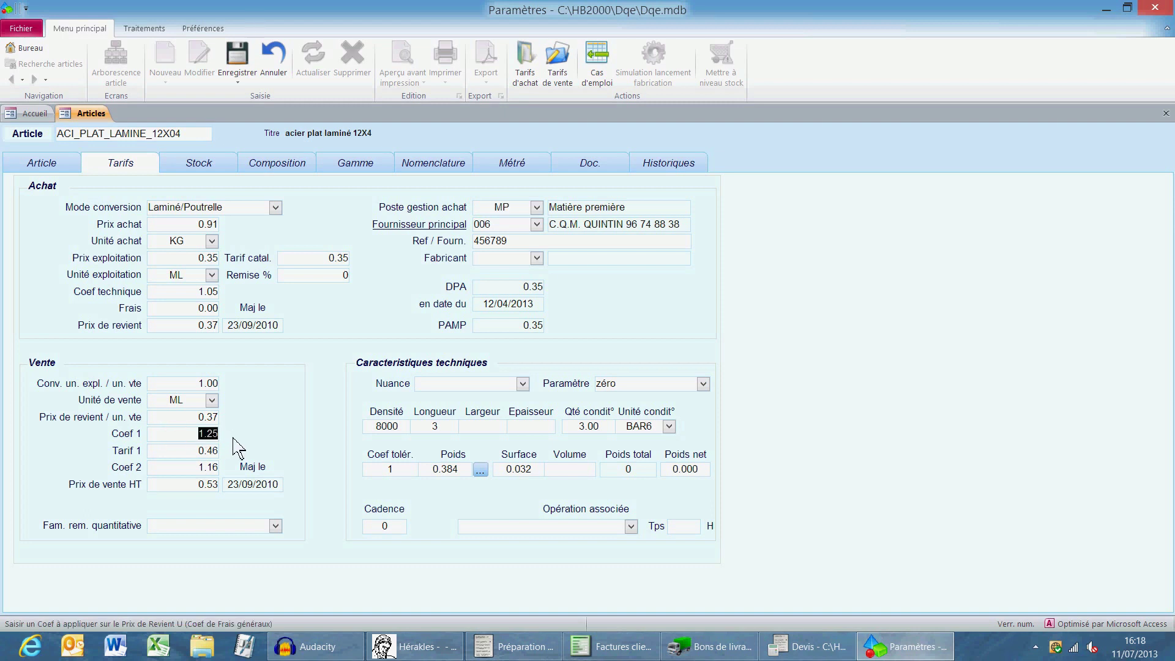
mouse_move(219, 451)
left_mouse_down()
mouse_move(191, 470)
mouse_move(213, 468)
left_mouse_up()
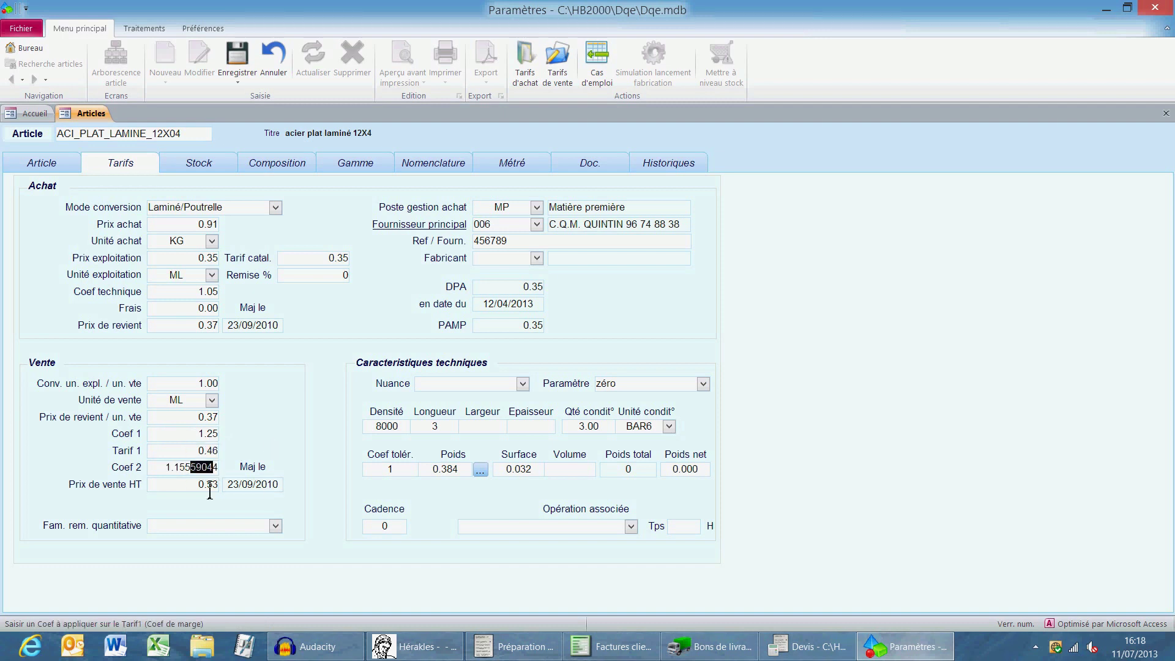
left_click(184, 489)
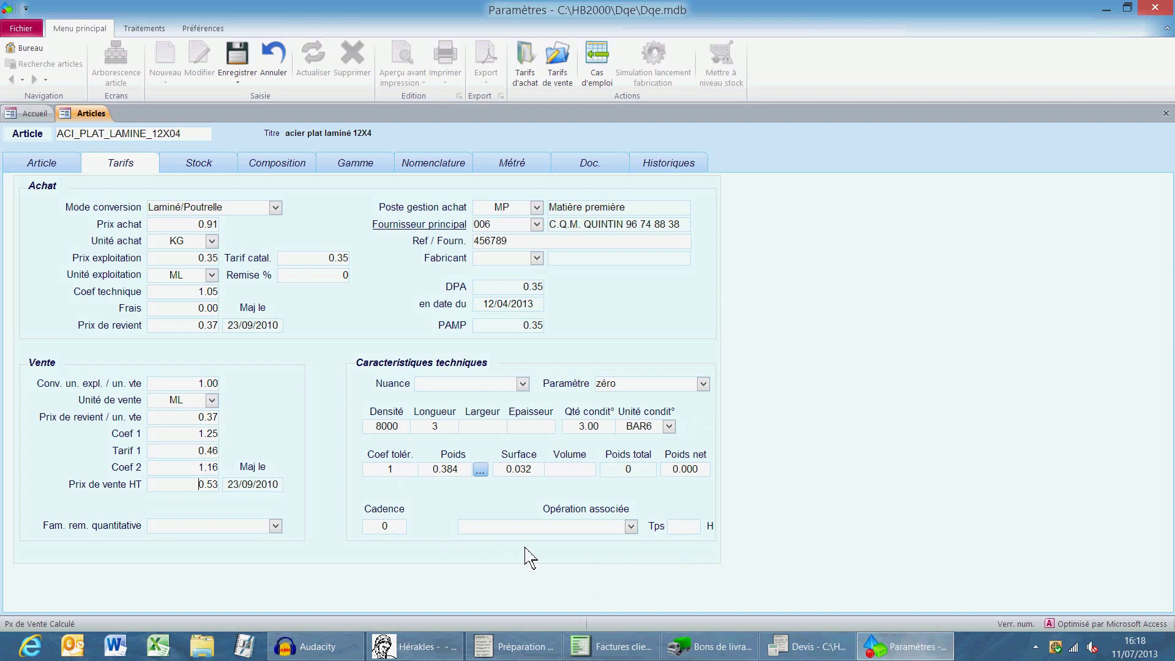
Examine the article's stock characteristics, covering the article type and the available launch and replenishment modes.
left_click(182, 164)
left_click(182, 239)
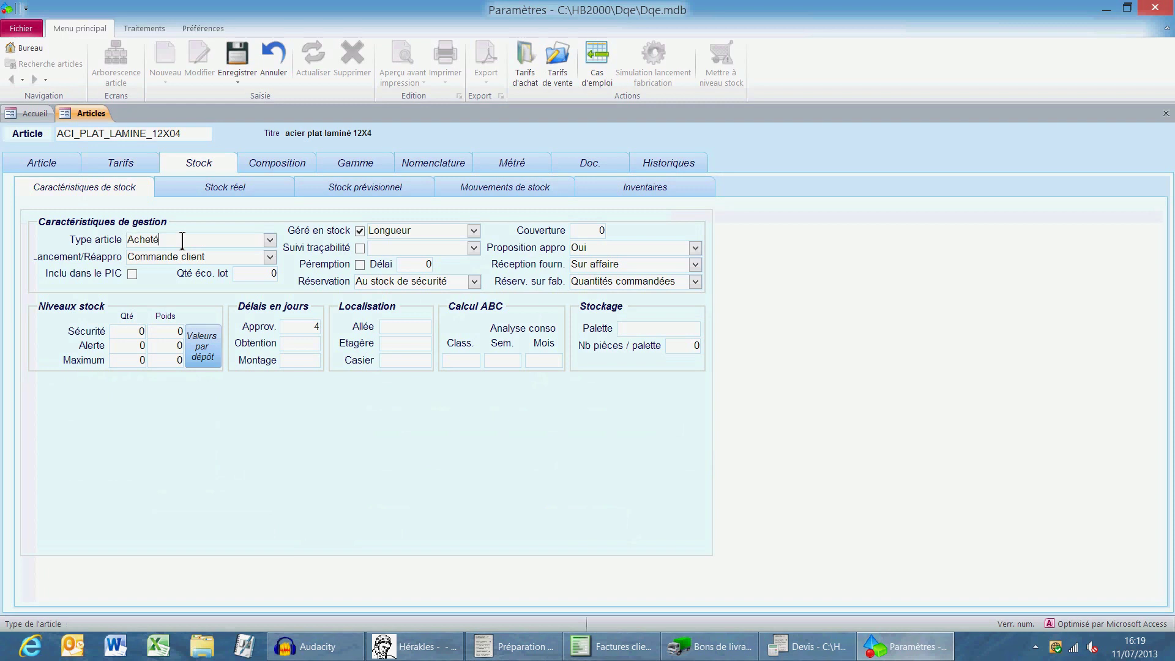
left_click_drag(183, 241, 76, 235)
left_click_drag(213, 261, 25, 240)
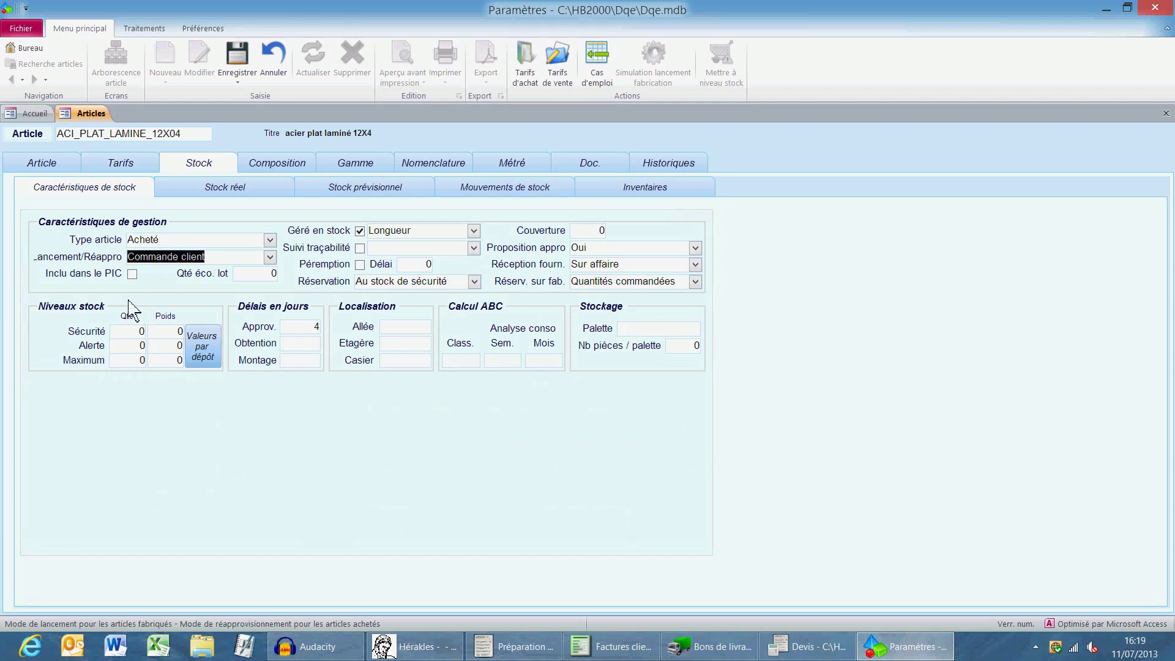
left_click(270, 258)
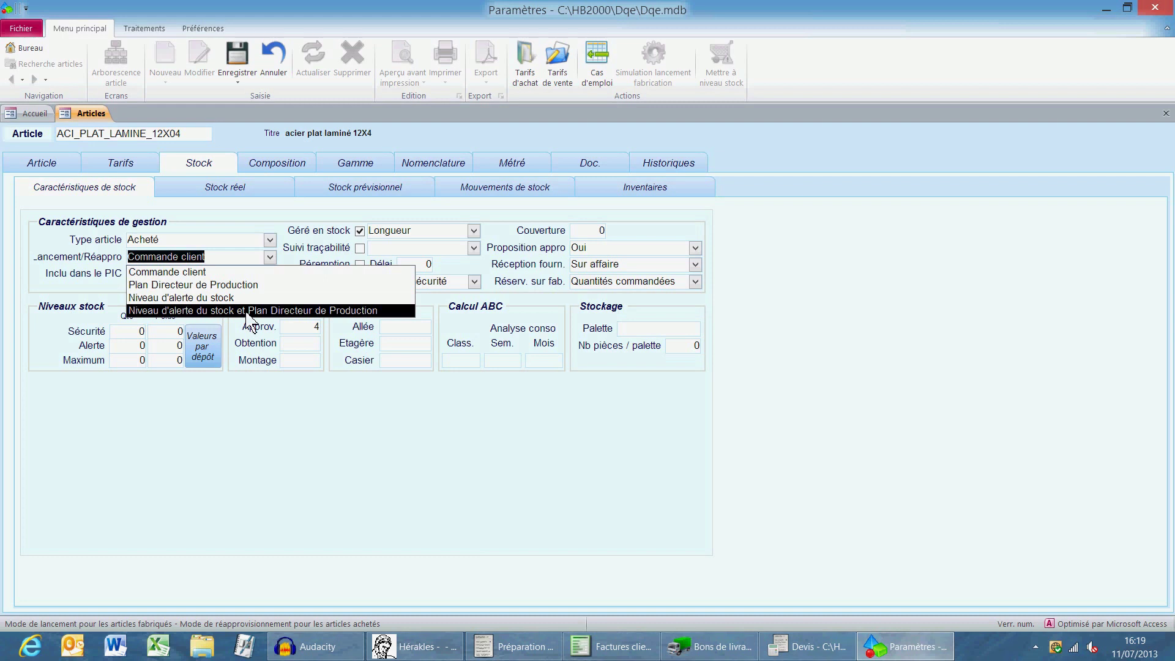
key("Escape")
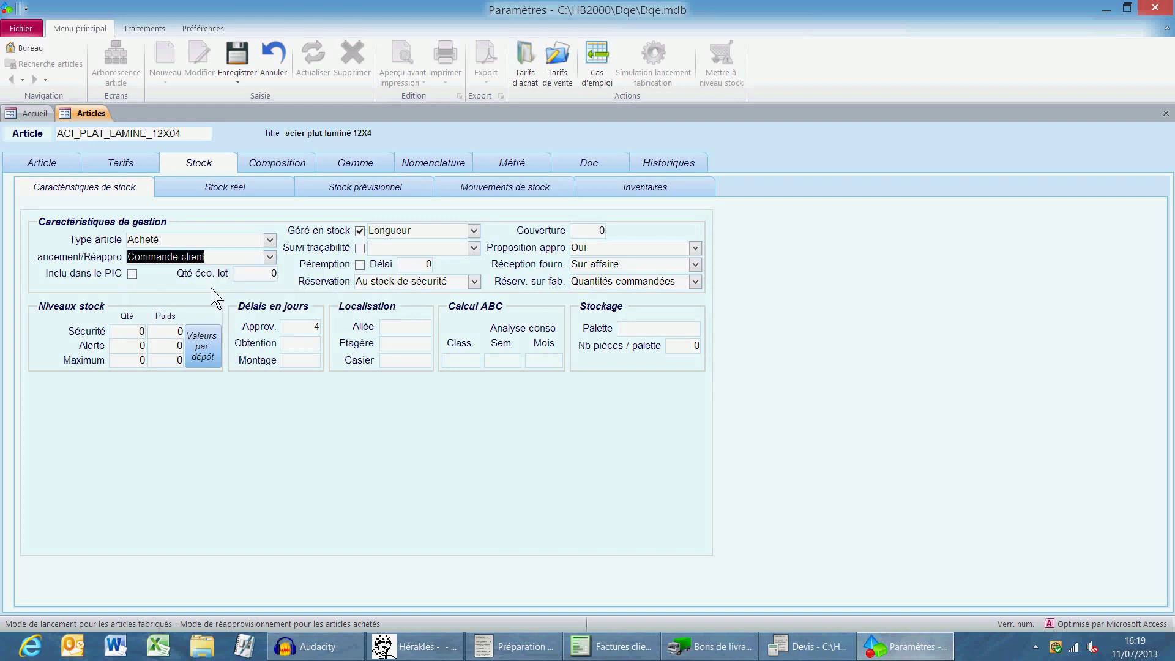
left_click(270, 257)
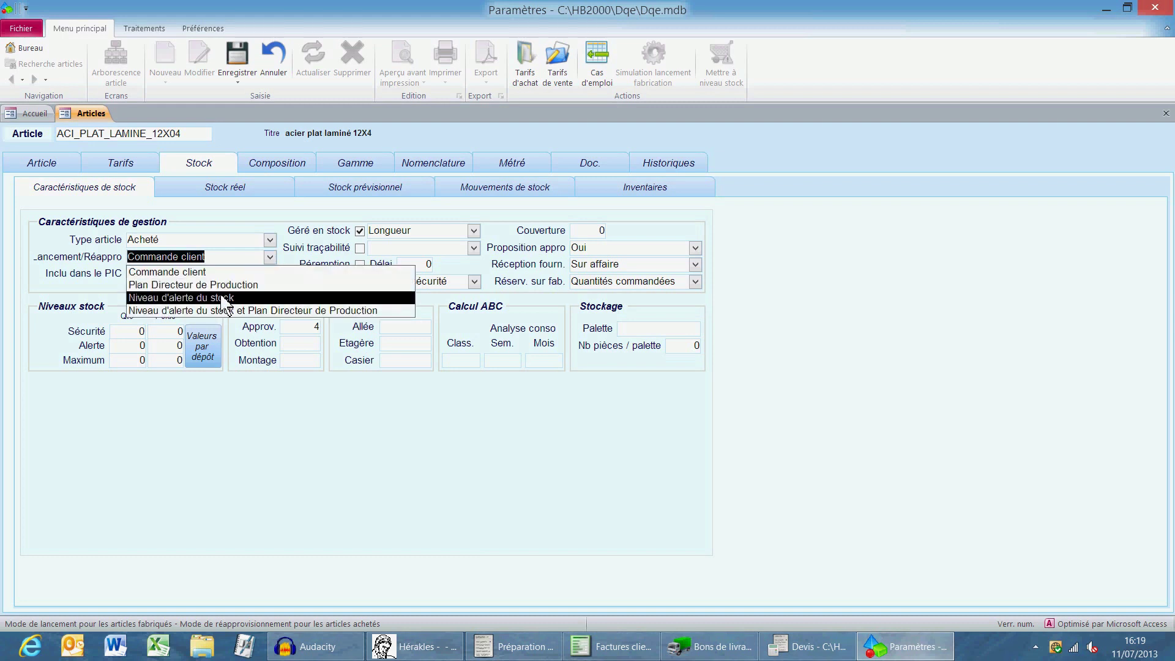
key("Escape")
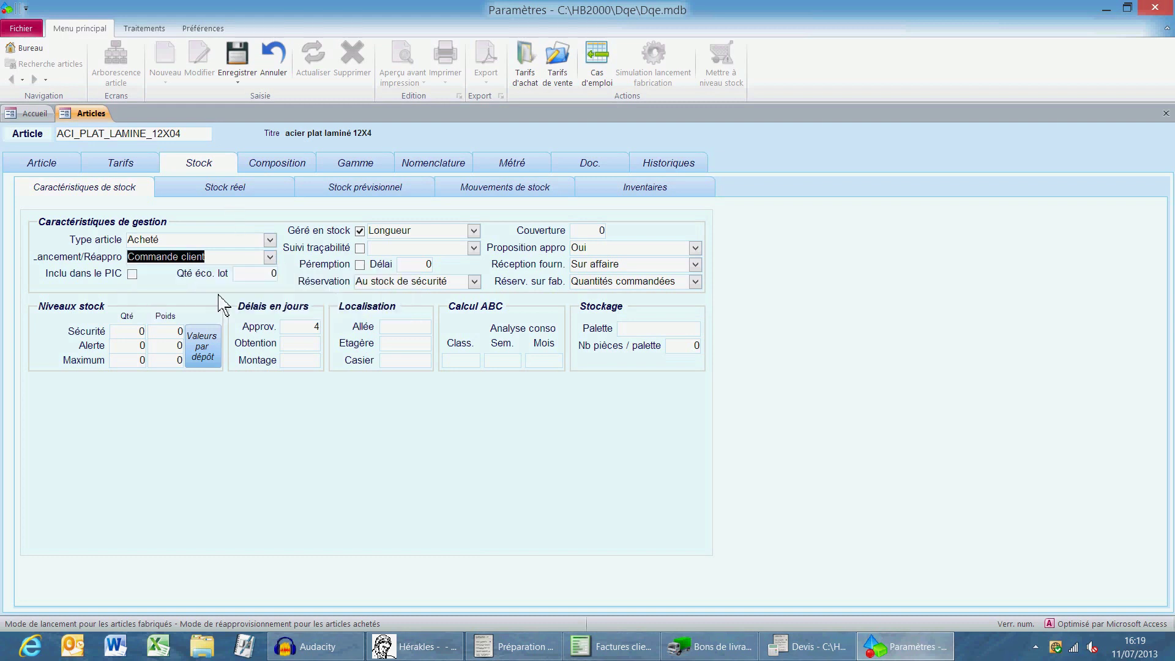
Review the stock alert level, economic lot quantity, stock management modes and traceability numbering options.
left_click(142, 346)
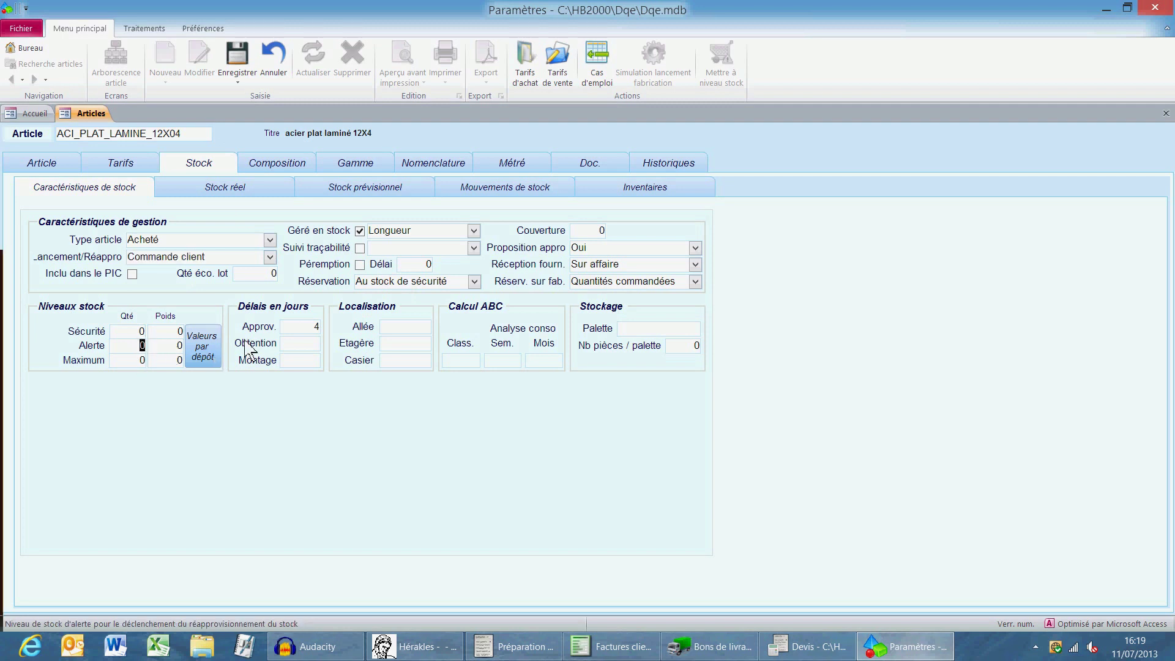
left_click(252, 273)
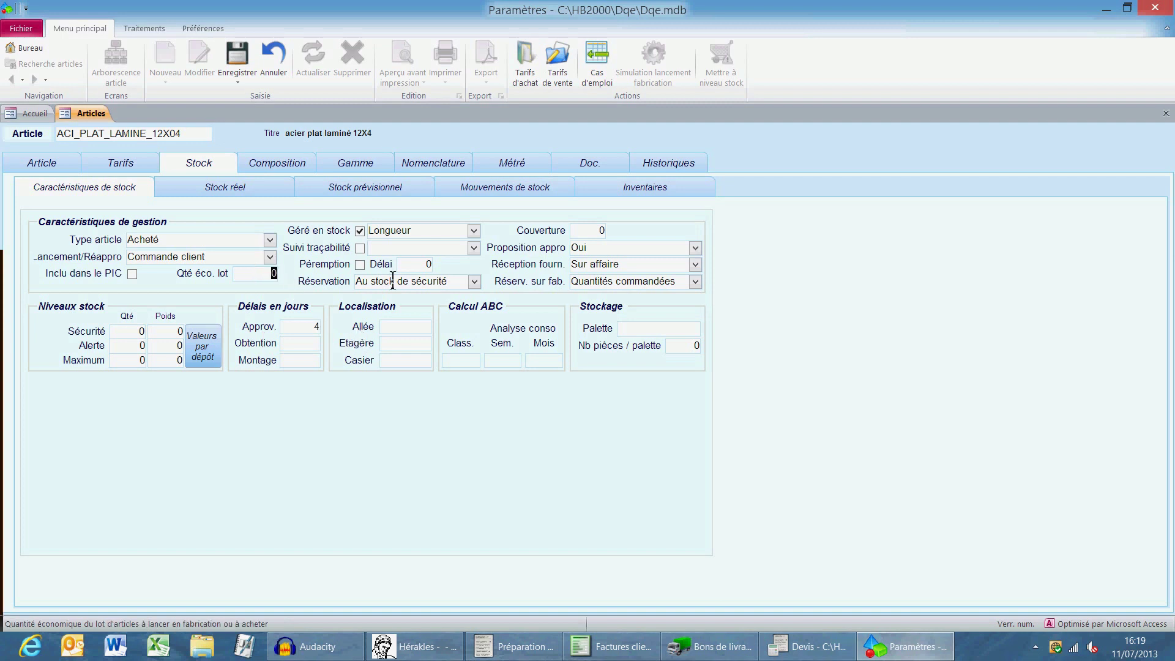
left_click(474, 232)
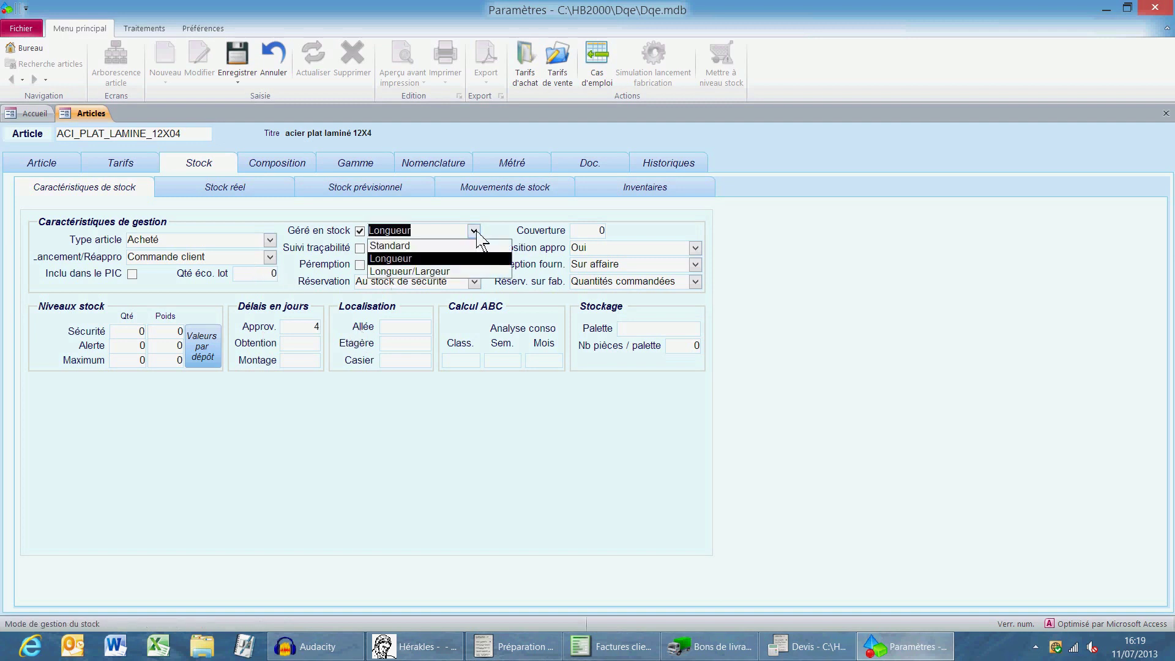
left_click(474, 230)
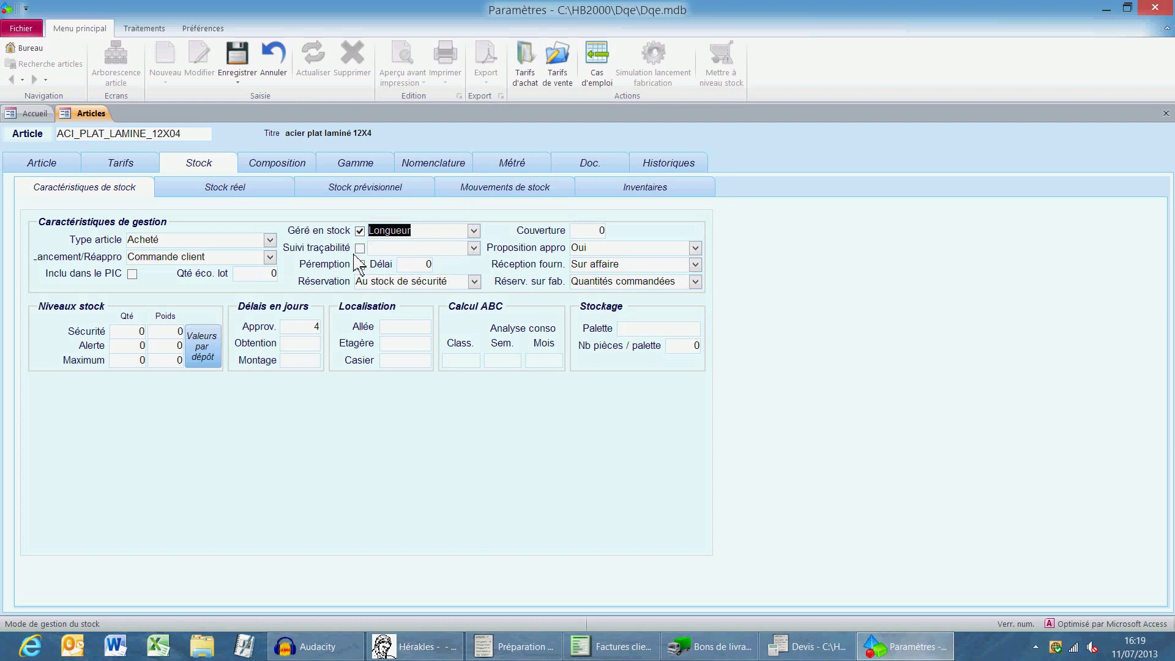
left_click(474, 248)
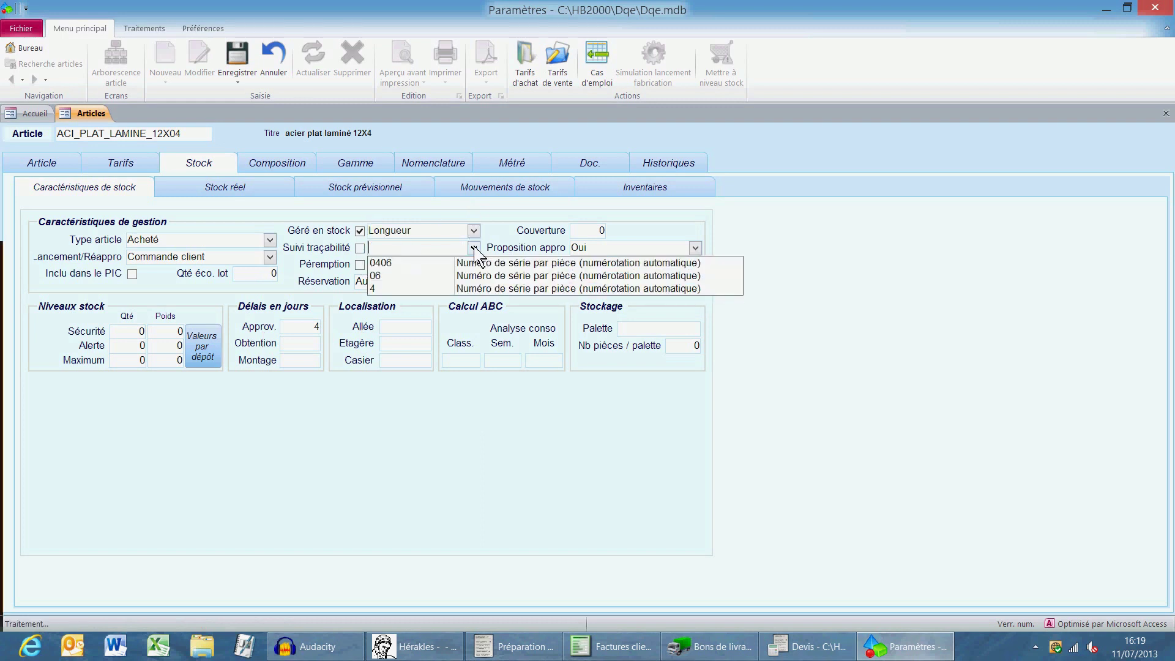
left_click(426, 206)
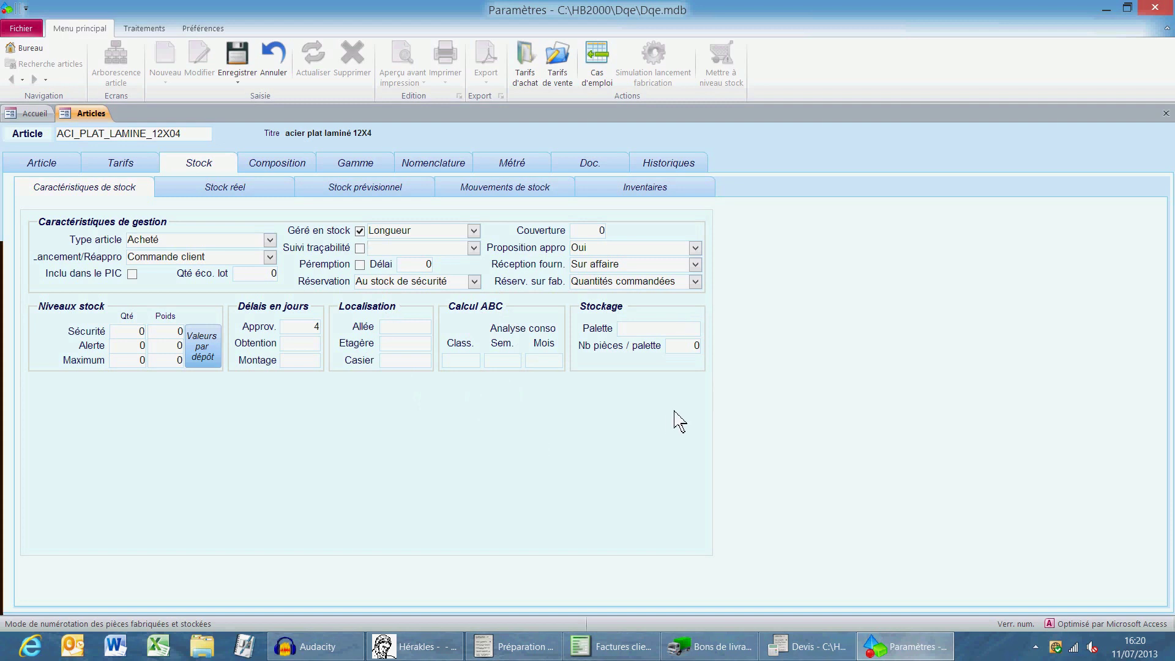
Review the bar's real stock by depot, widening the Dépôt column and highlighting the Pds T and ML T columns.
left_click(241, 190)
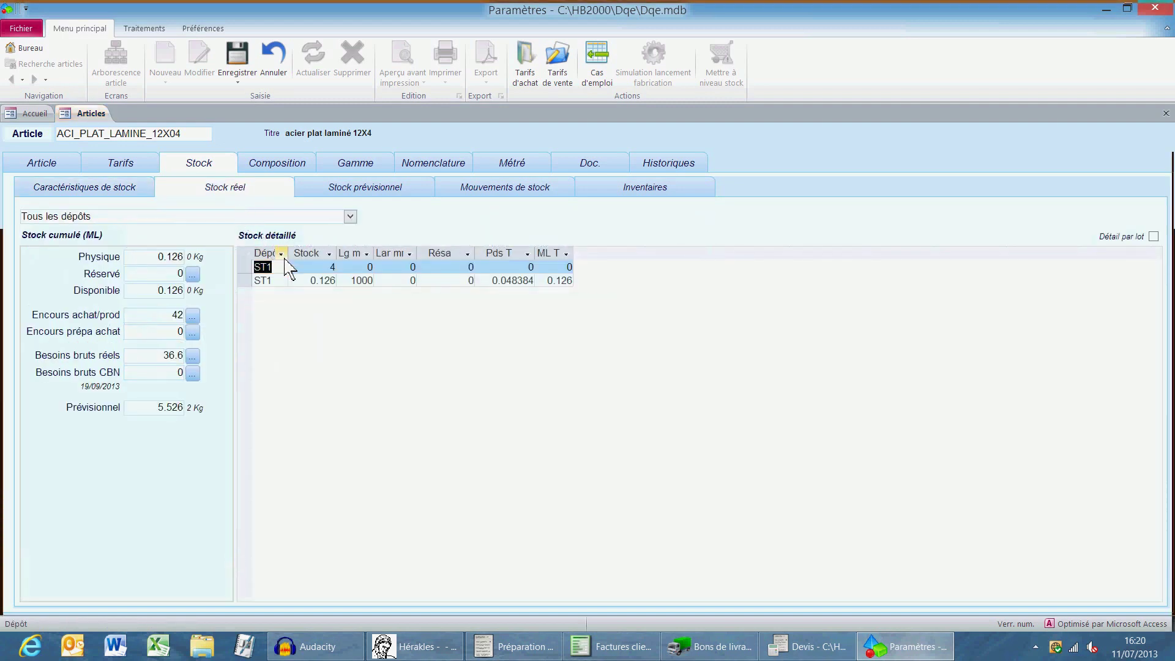
left_click_drag(289, 250, 304, 248)
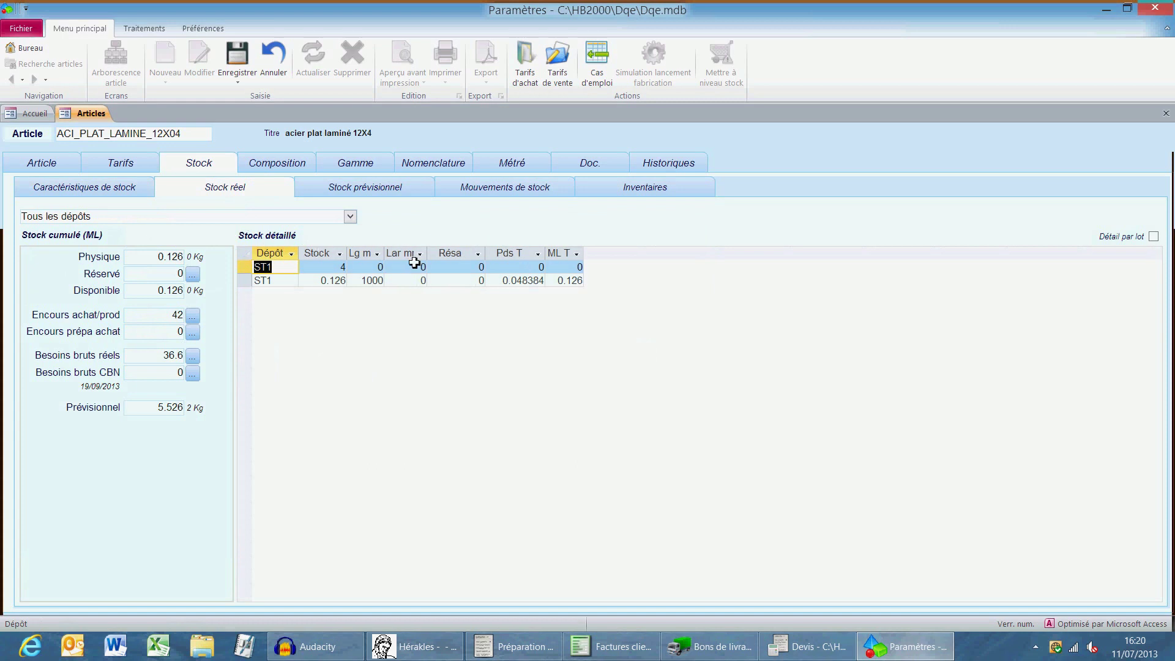
left_click_drag(512, 254, 574, 262)
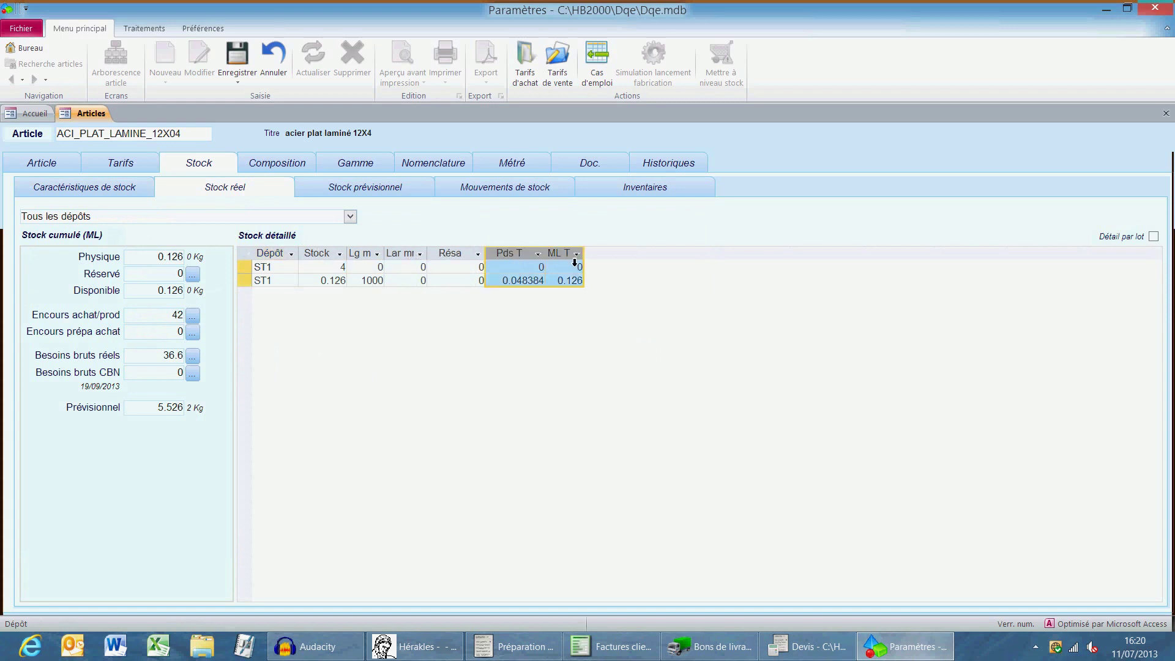
Review the bar's forecast stock, highlighting the source documents, and consult its stock movements.
left_click(394, 191)
left_click(402, 236)
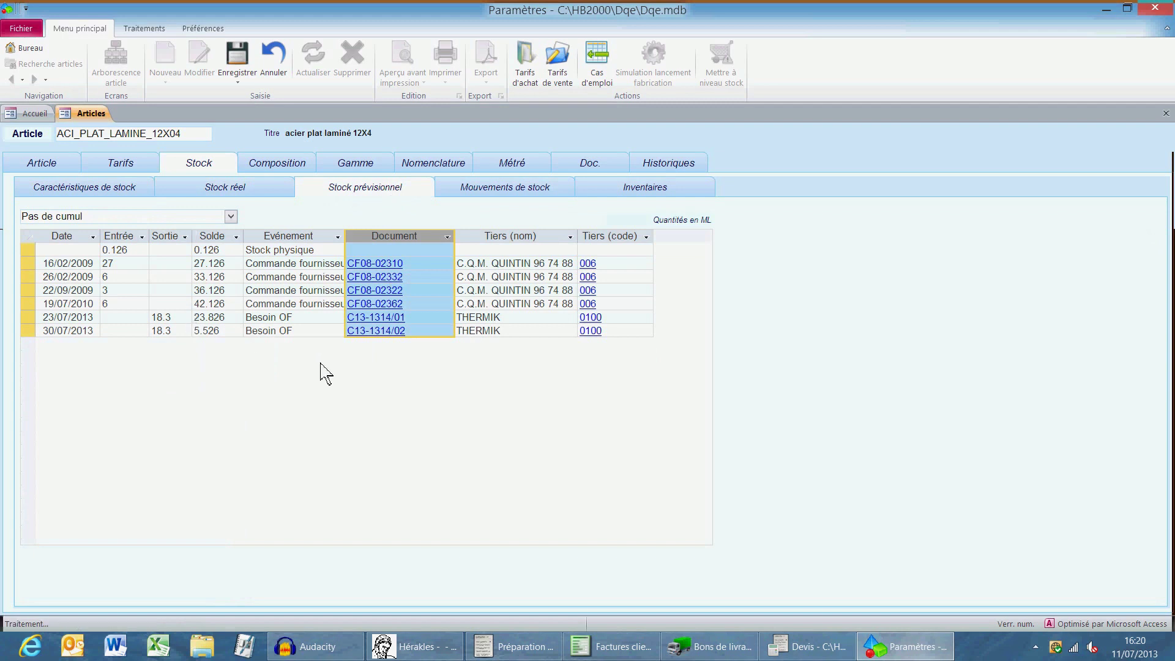
left_click(531, 191)
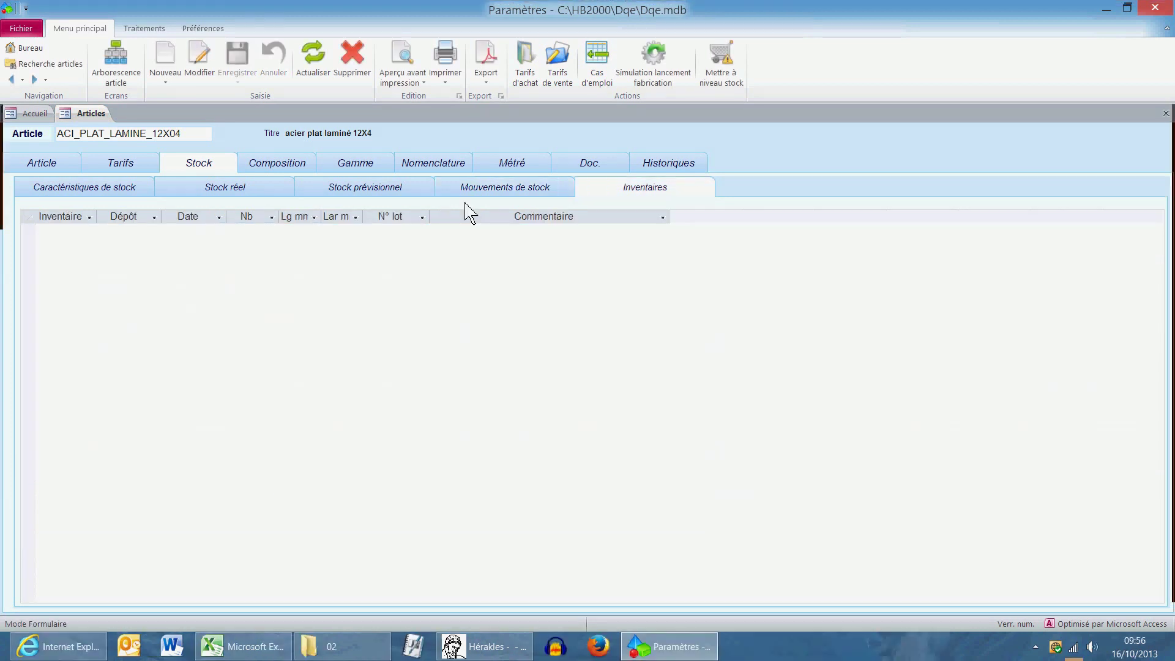
Look through the bar's routing (Gamme), bill of materials (Nomenclature) and Métré pages.
left_click(356, 164)
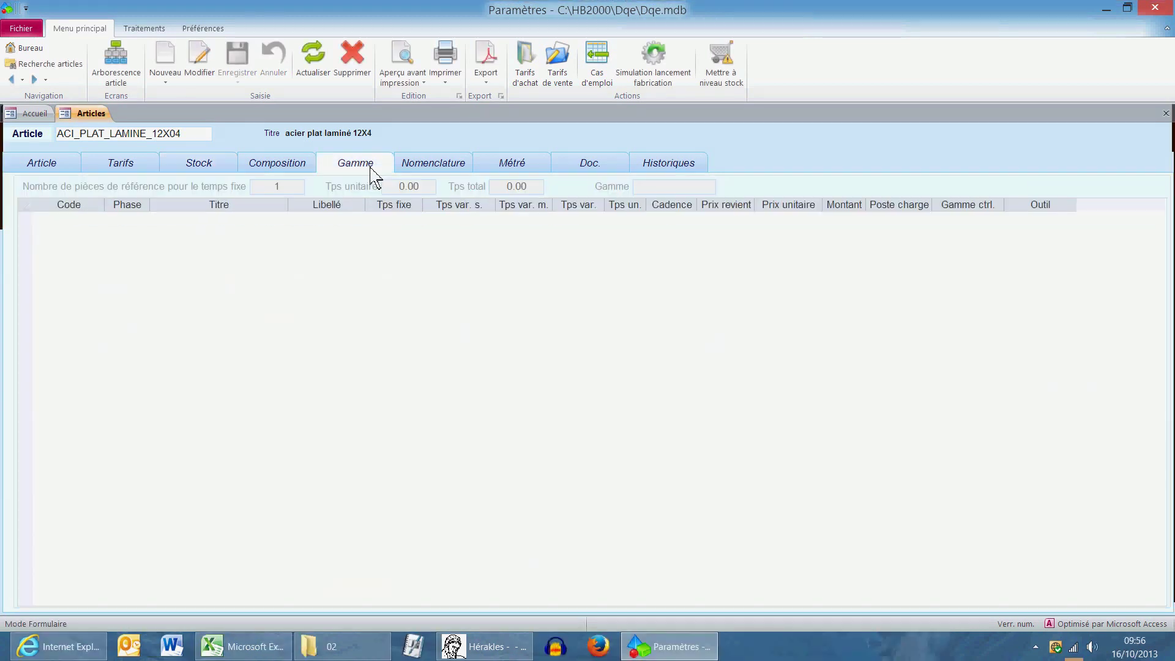
left_click(435, 164)
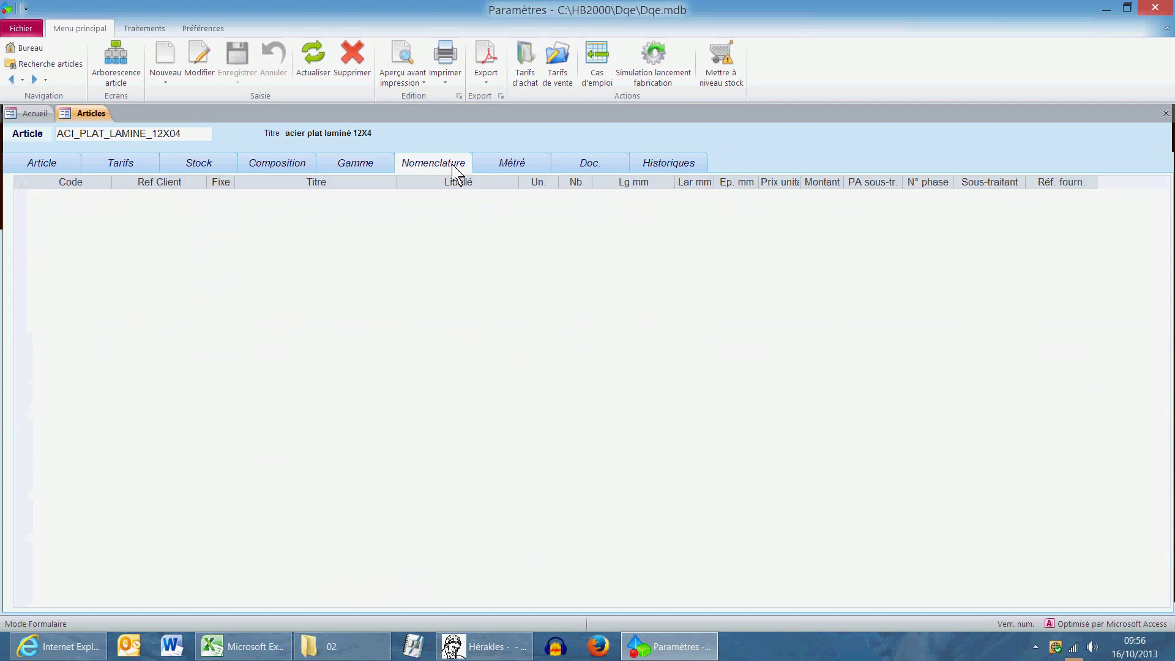
left_click(507, 168)
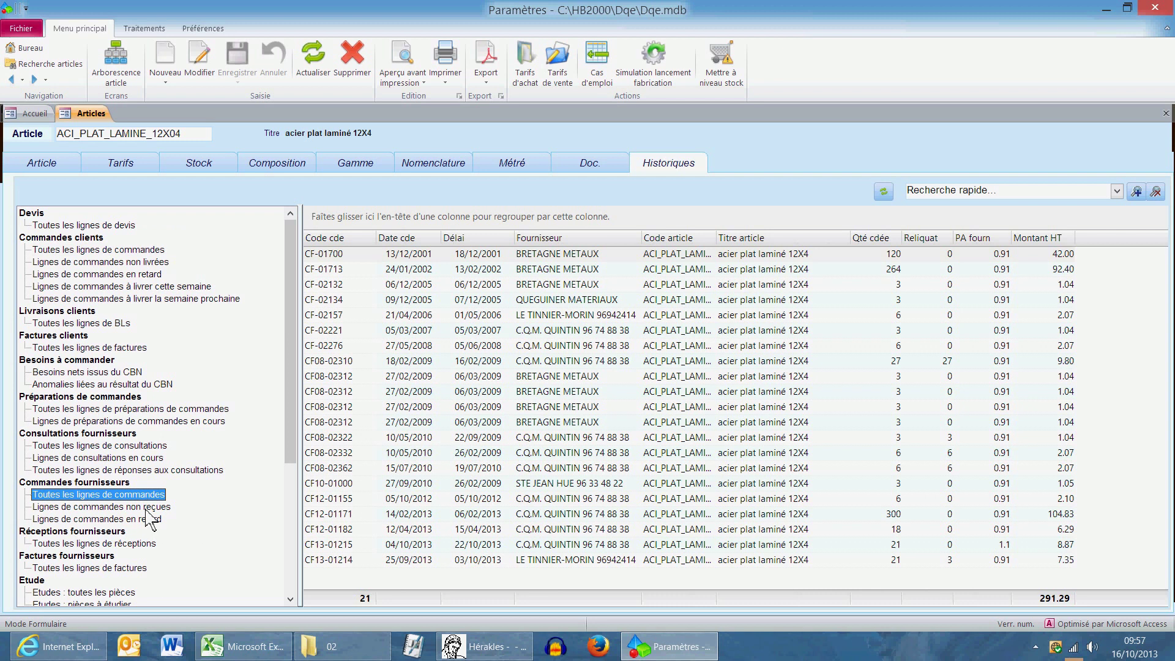
Consult the supplier order lines not yet received and those running late in the bar's history.
left_click(147, 508)
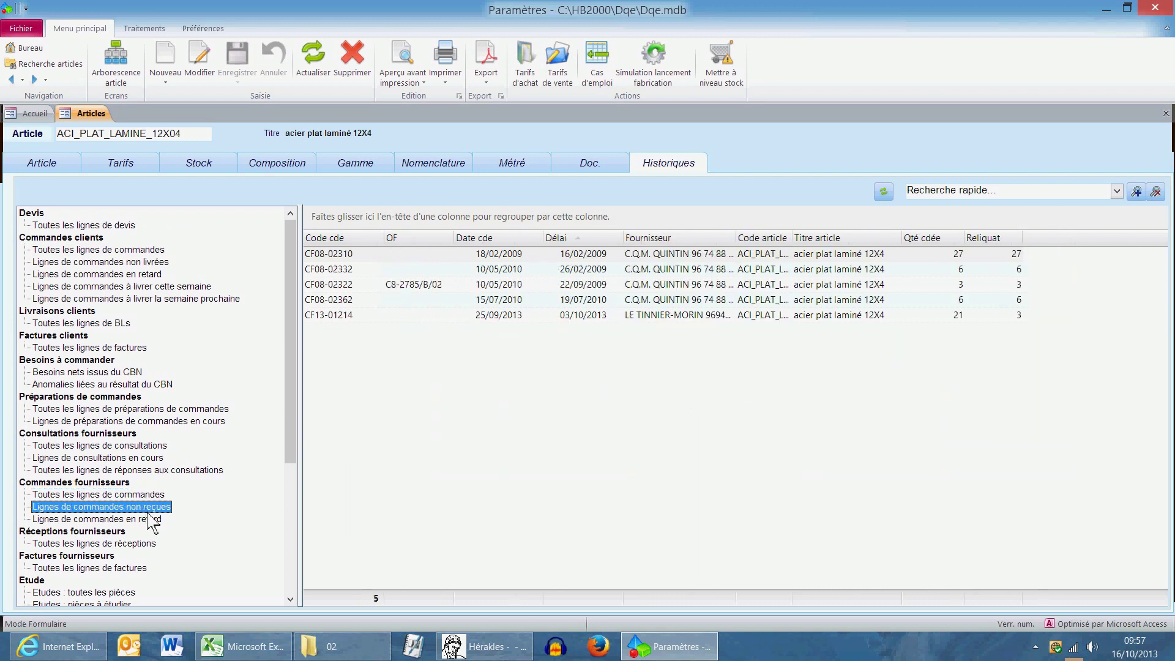
left_click(149, 520)
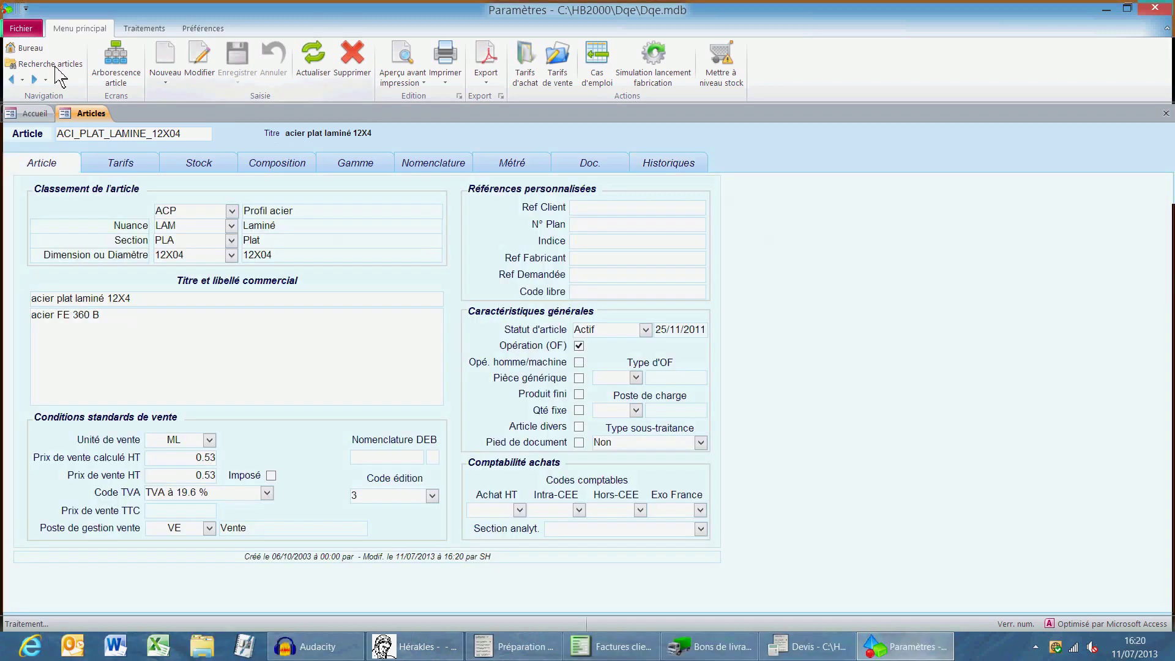
Search the article library for codes starting with "debi", open the Debit article and view its pricing.
left_click(50, 64)
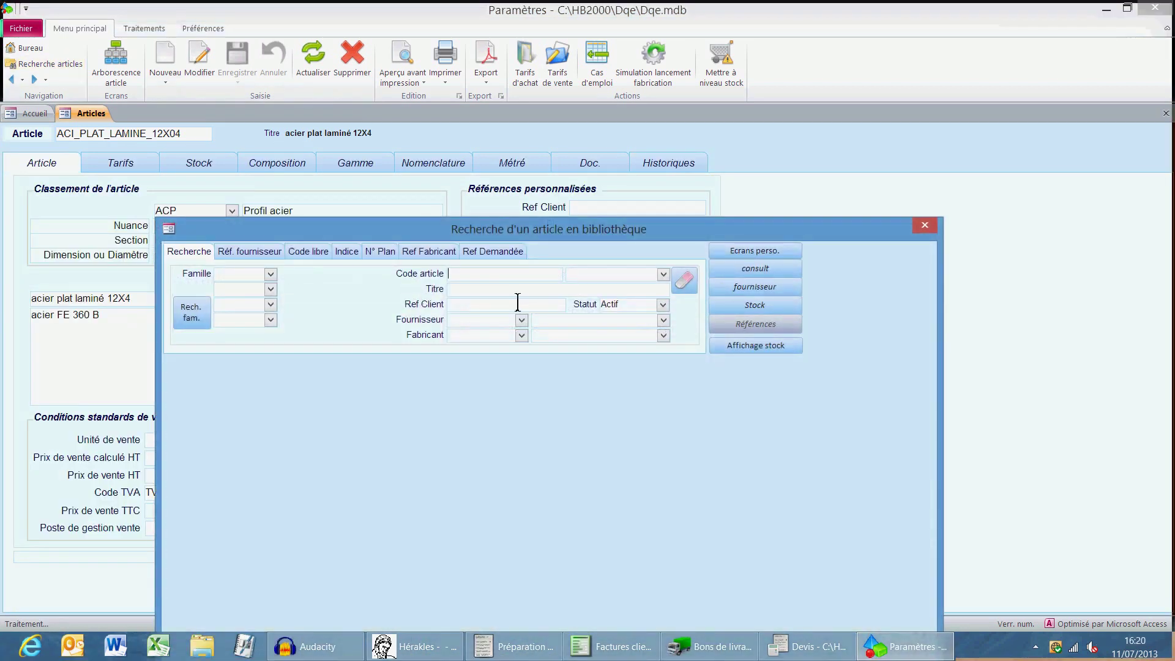
type("debi")
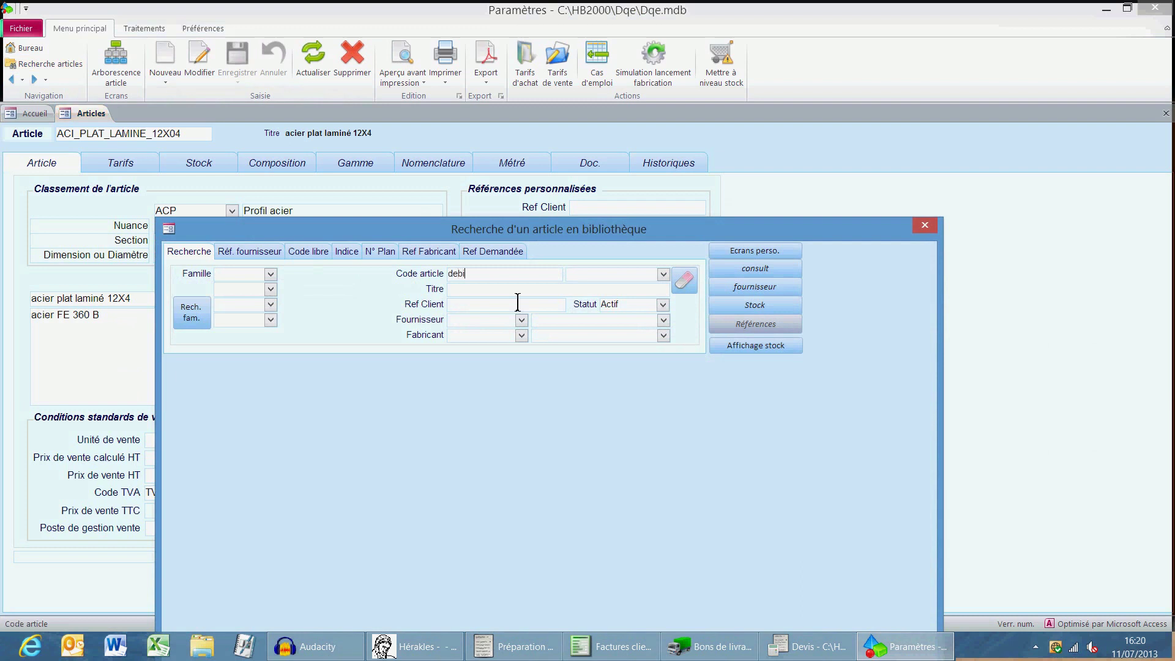
key("Return")
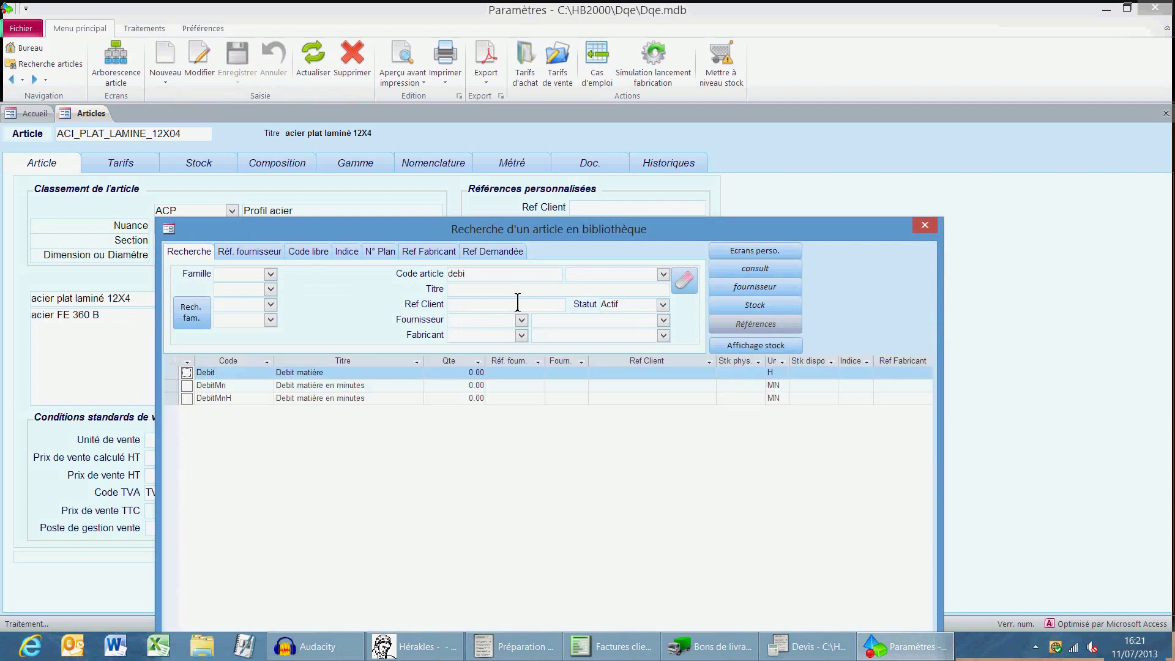
left_click(399, 376)
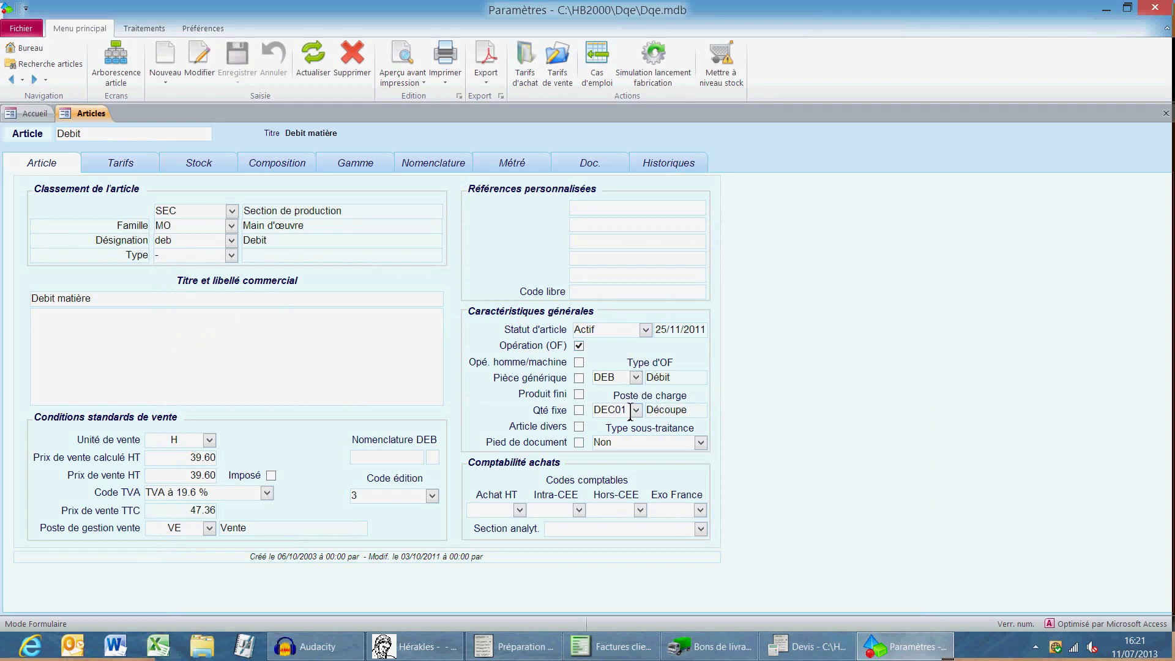
left_click(97, 161)
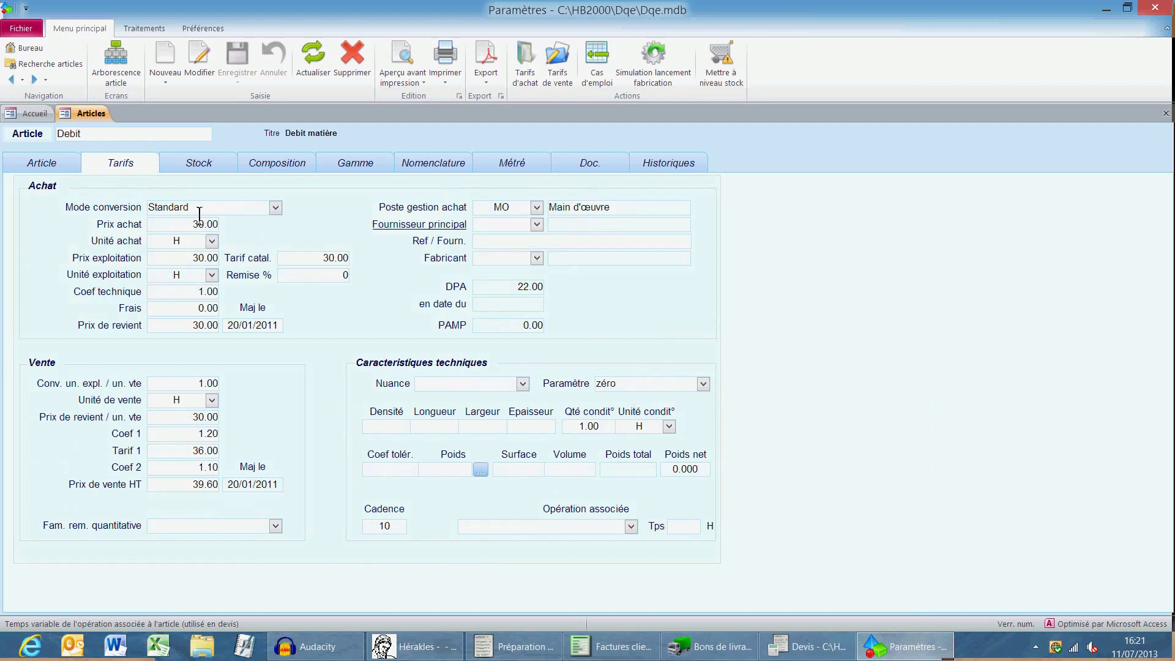
Load the POTEAU article by replacing the article code on the general article page.
left_click(27, 159)
left_click_drag(100, 134, 1, 127)
type("poteau")
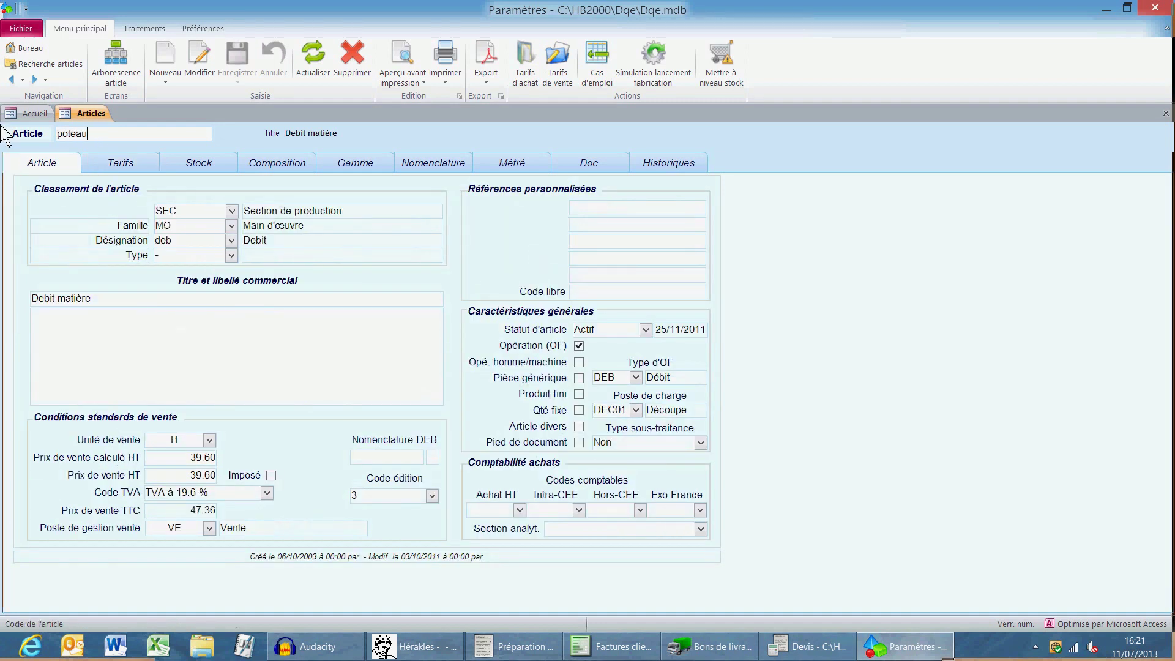
key("Return")
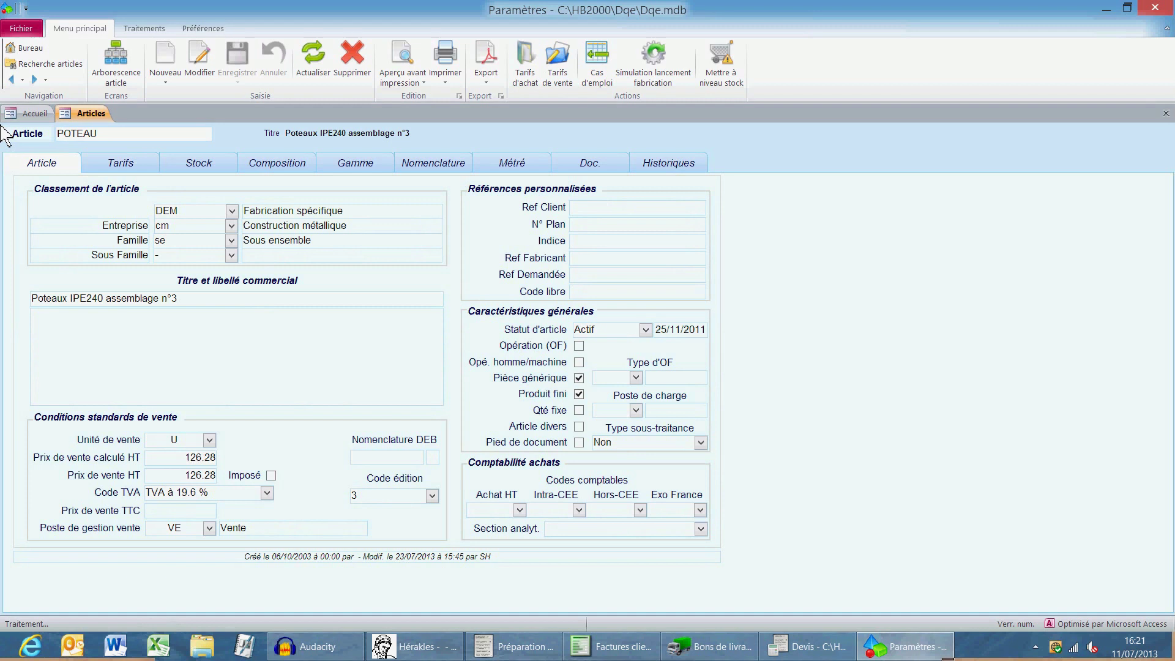
Display POTEAU's graphical article tree and expand the SP3, SP15 and spr25 sub-assemblies.
left_click(116, 61)
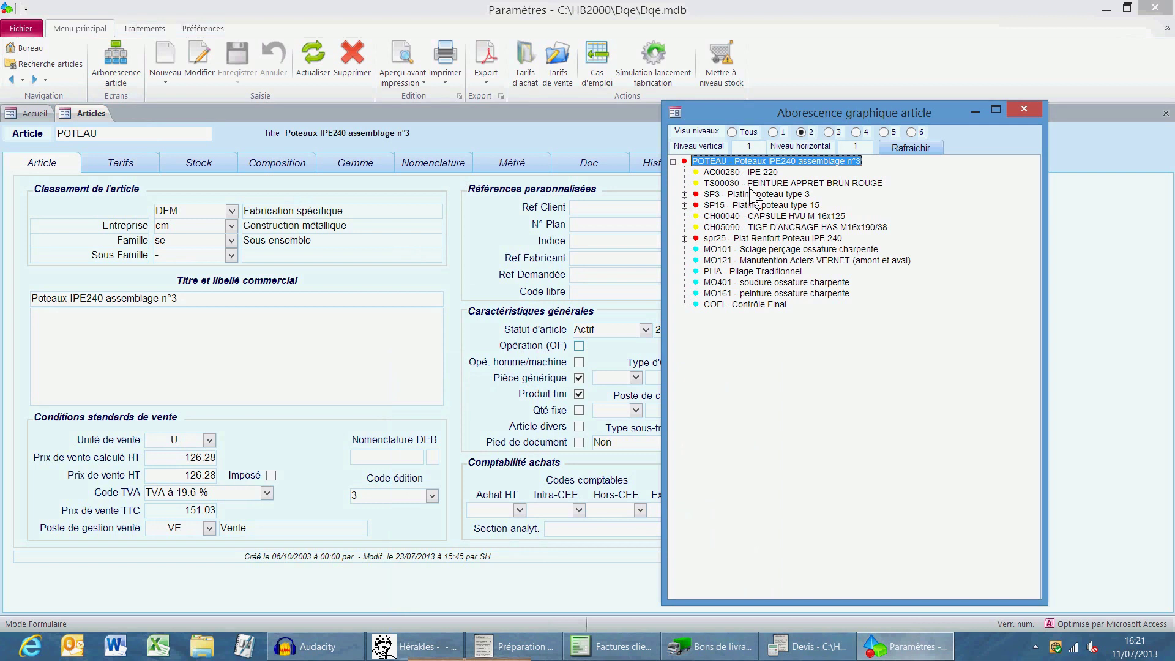
left_click(684, 194)
left_click(684, 227)
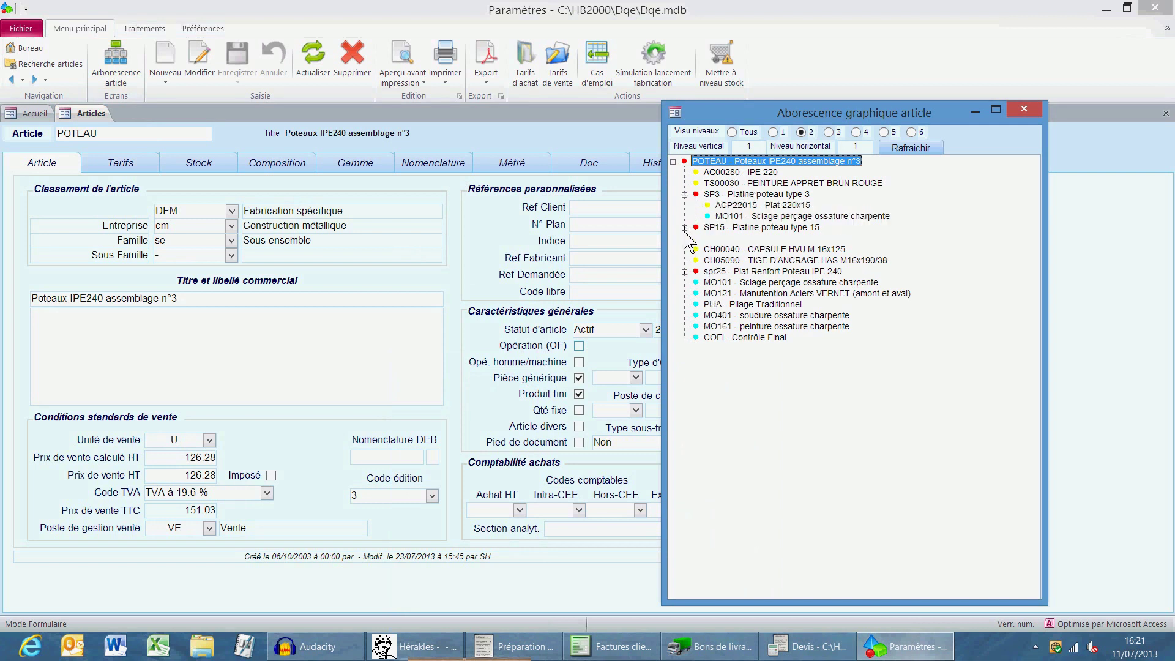
left_click(684, 294)
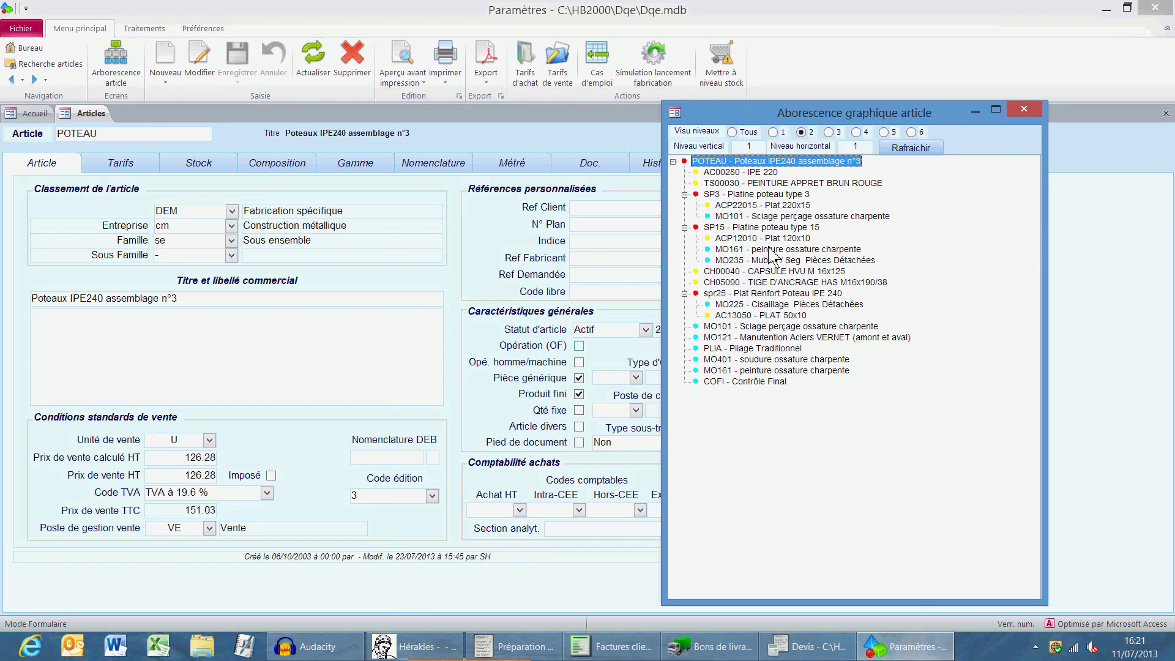
Review the compositions of SP3, SP15, spr25 and the parent POTEAU by selecting each in the article tree.
left_click(747, 196)
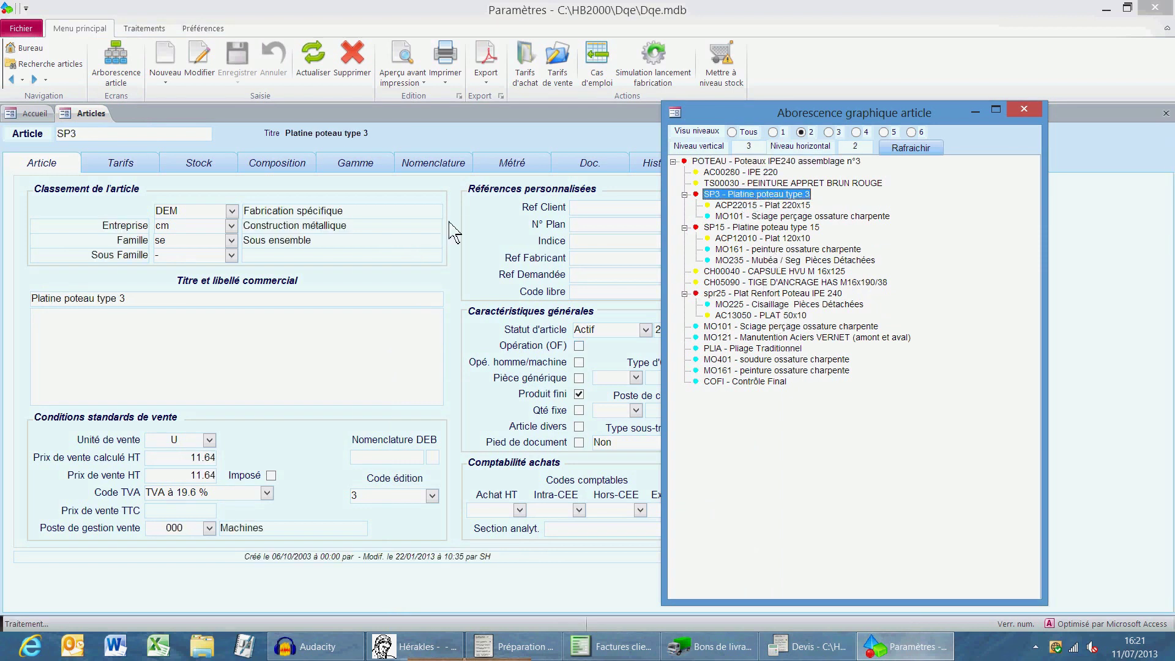
left_click(293, 168)
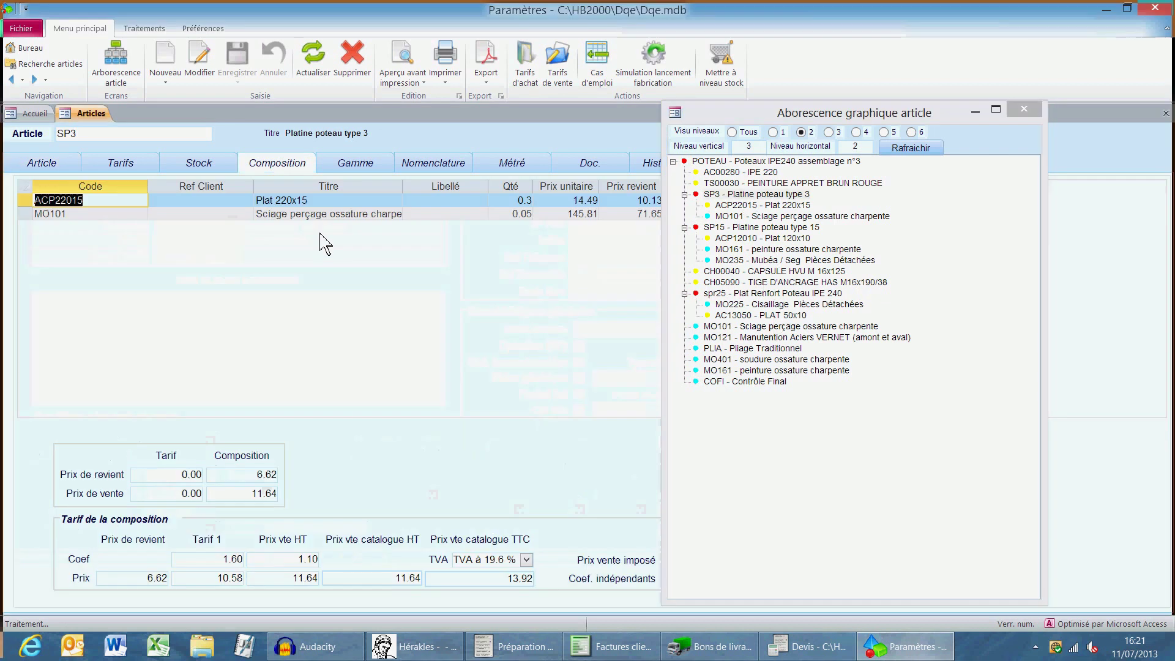
left_click(728, 227)
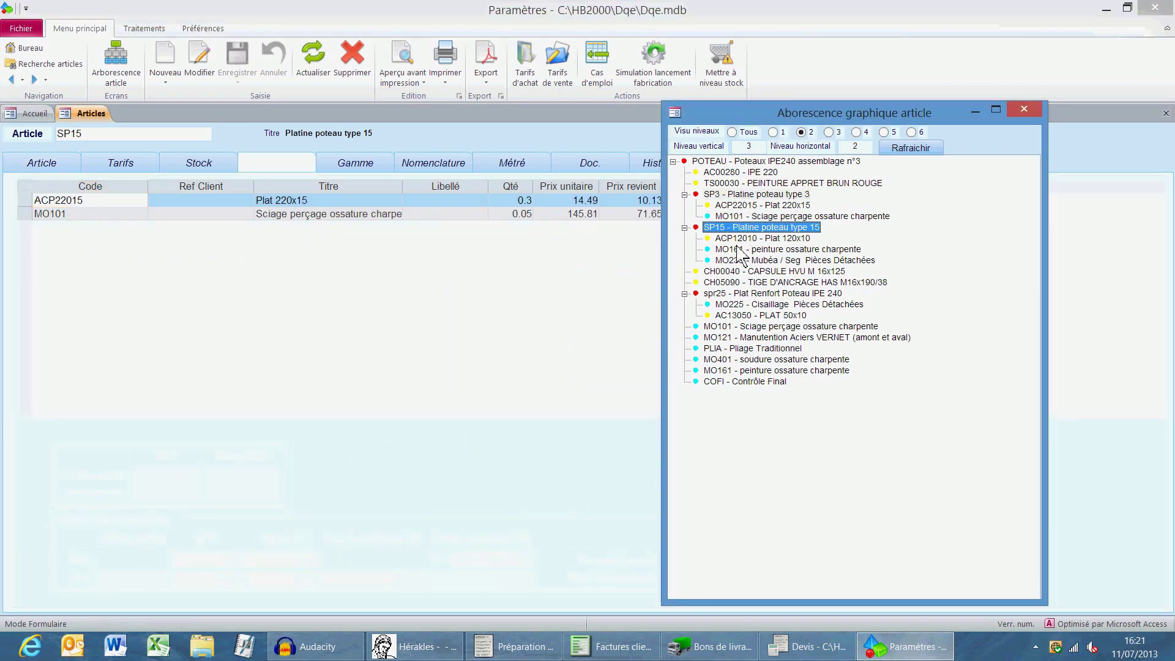
left_click(753, 293)
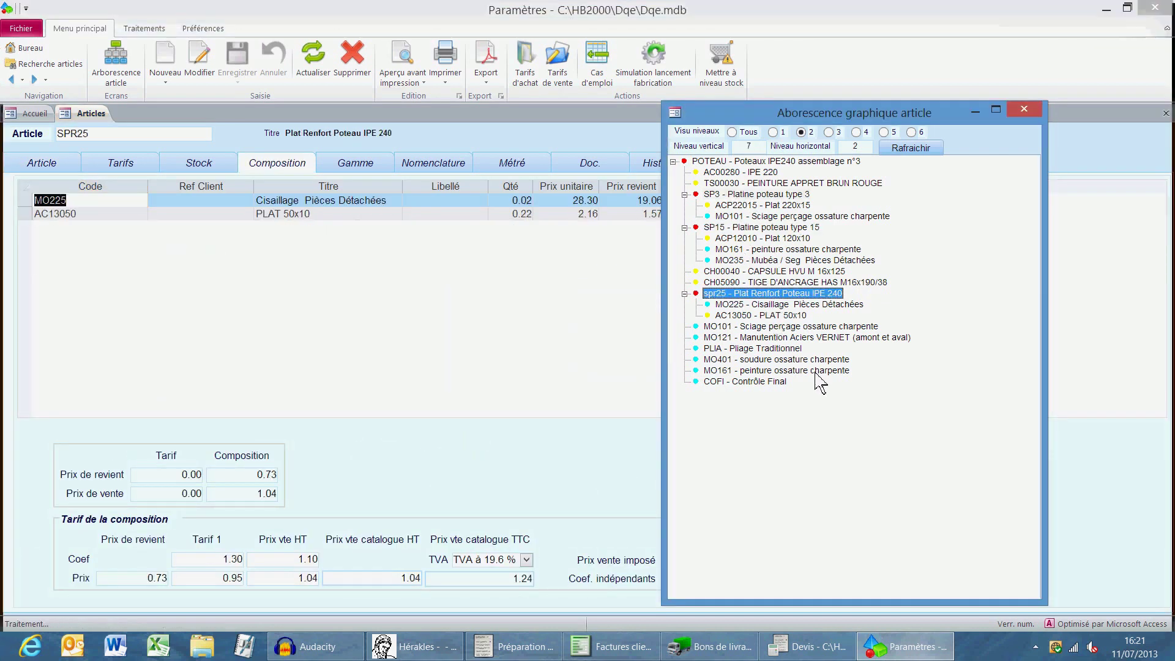
left_click(736, 162)
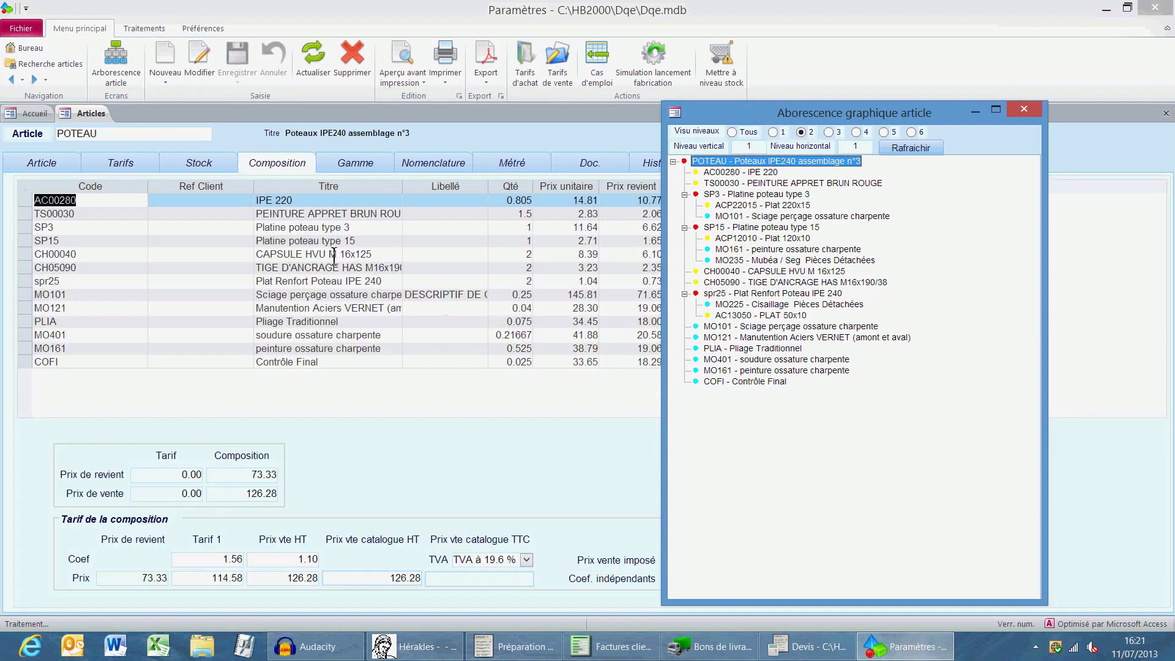
Review POTEAU's routing columns from Tps fixe to Outil and the routing column display settings, widening the Visible column.
left_click(353, 164)
left_click_drag(792, 214, 1040, 220)
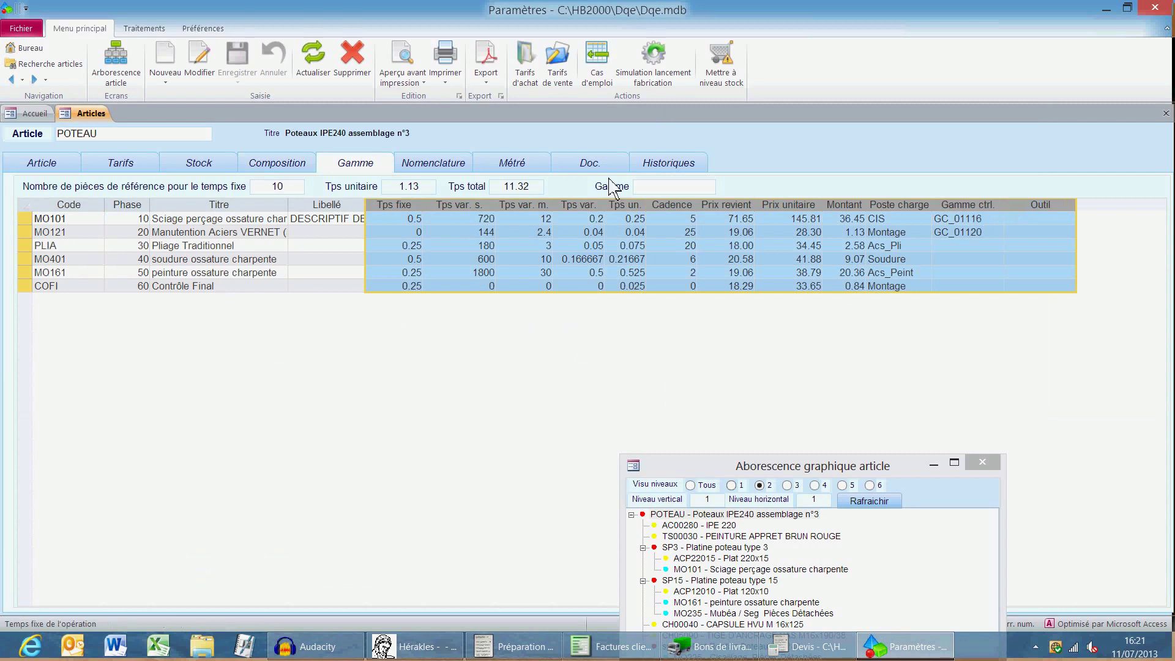
left_click(202, 28)
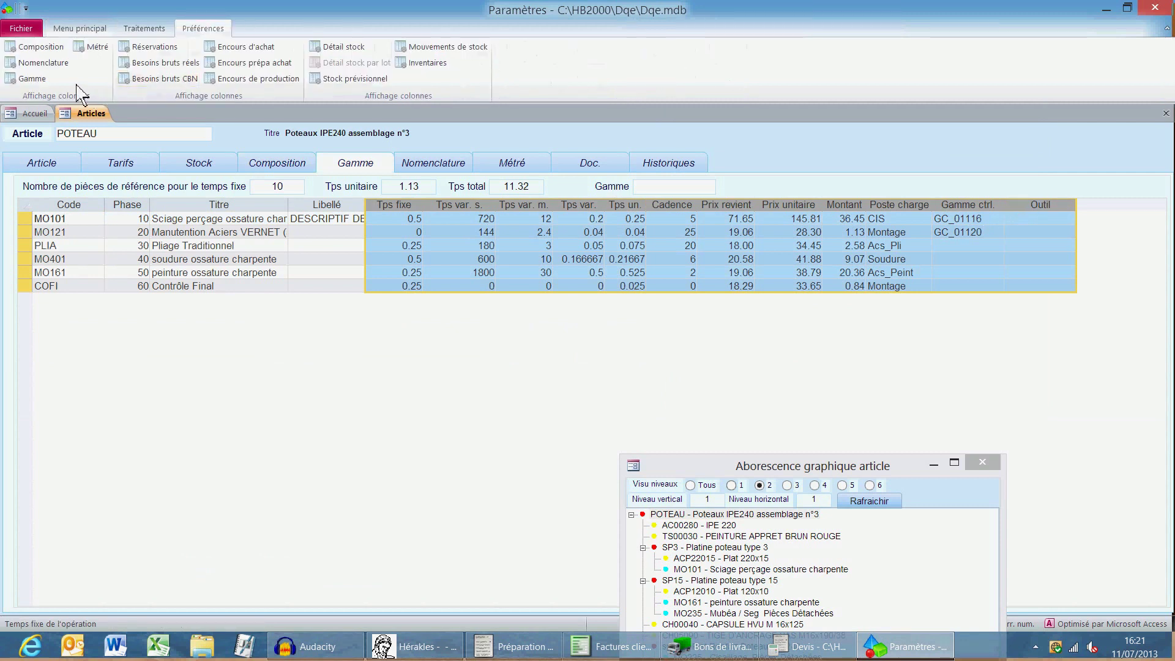
left_click(25, 79)
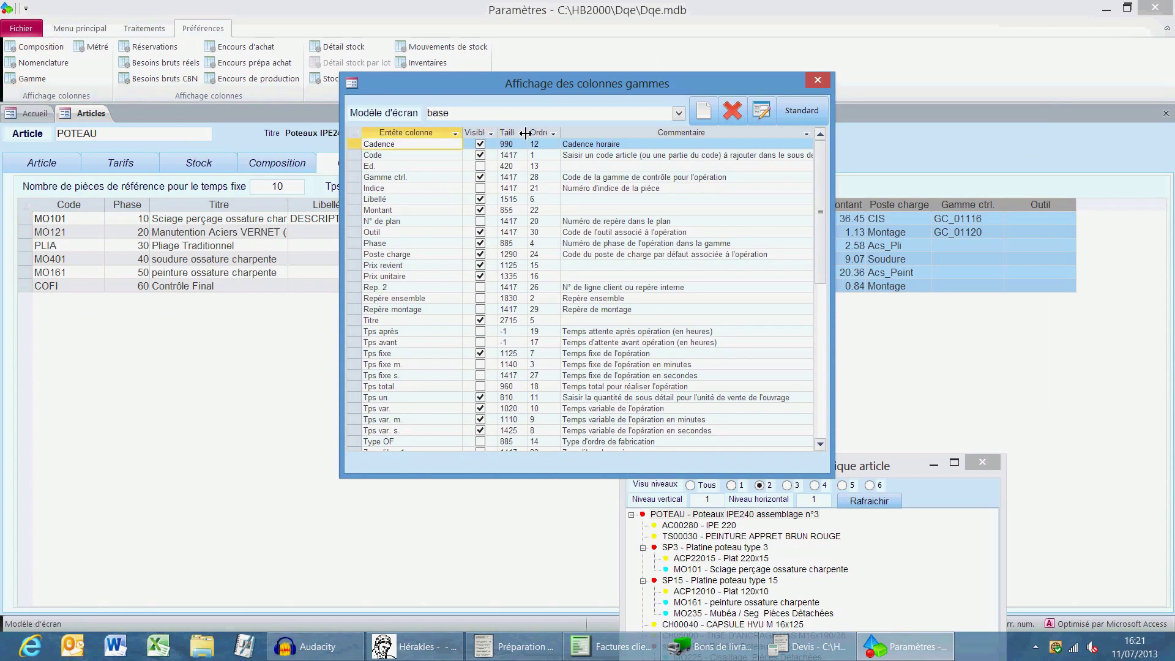
left_click_drag(500, 131, 530, 130)
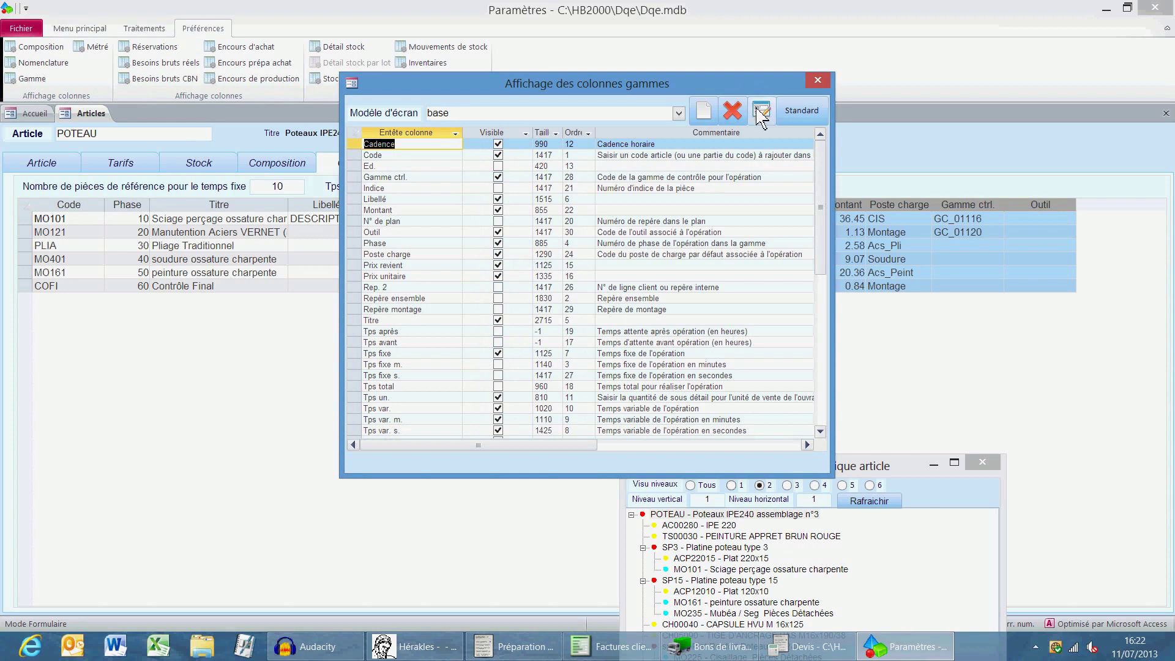
left_click(817, 80)
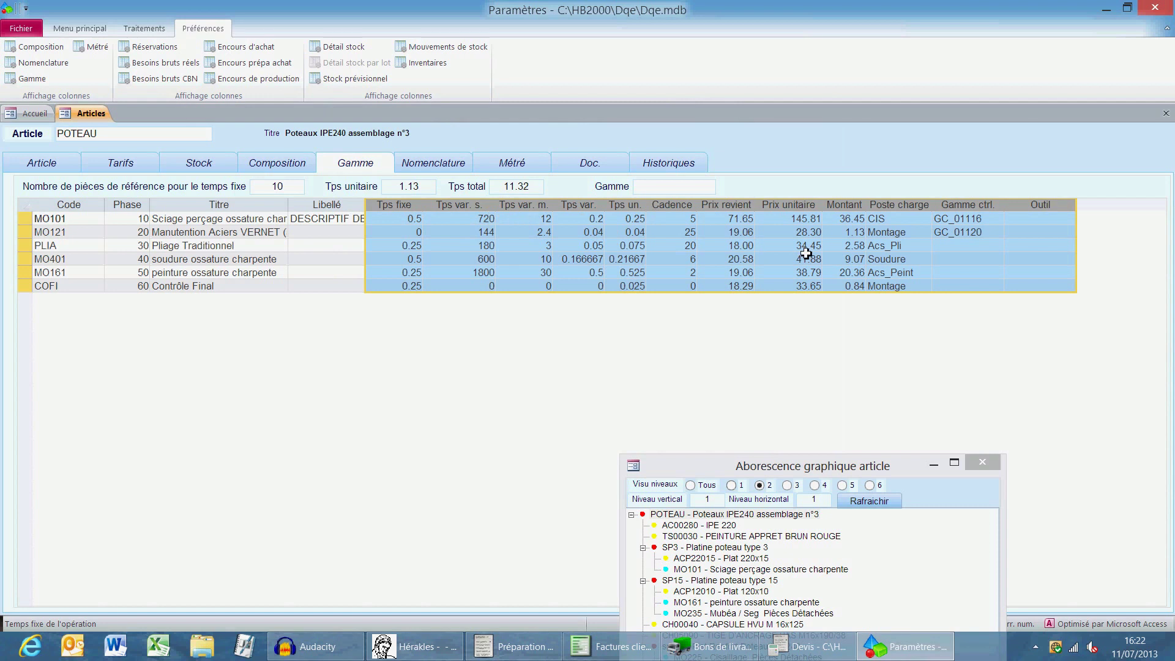
Review POTEAU's bill of materials and the Métré input parameters LONG and NB, including the available edition codes.
left_click(451, 162)
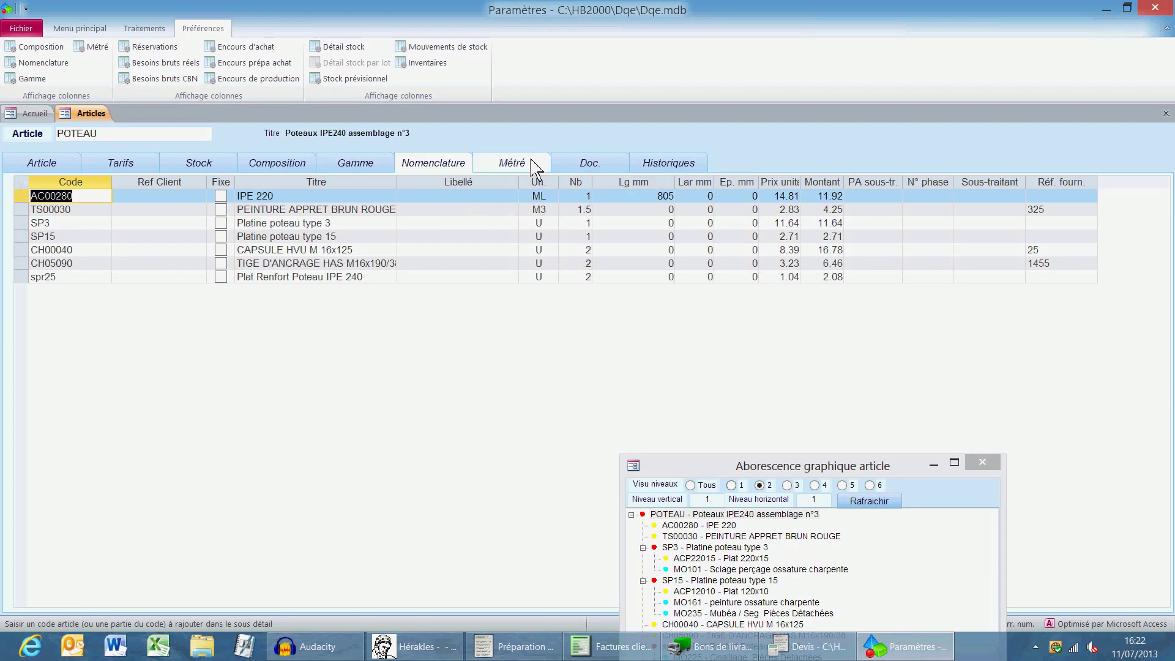
left_click(512, 164)
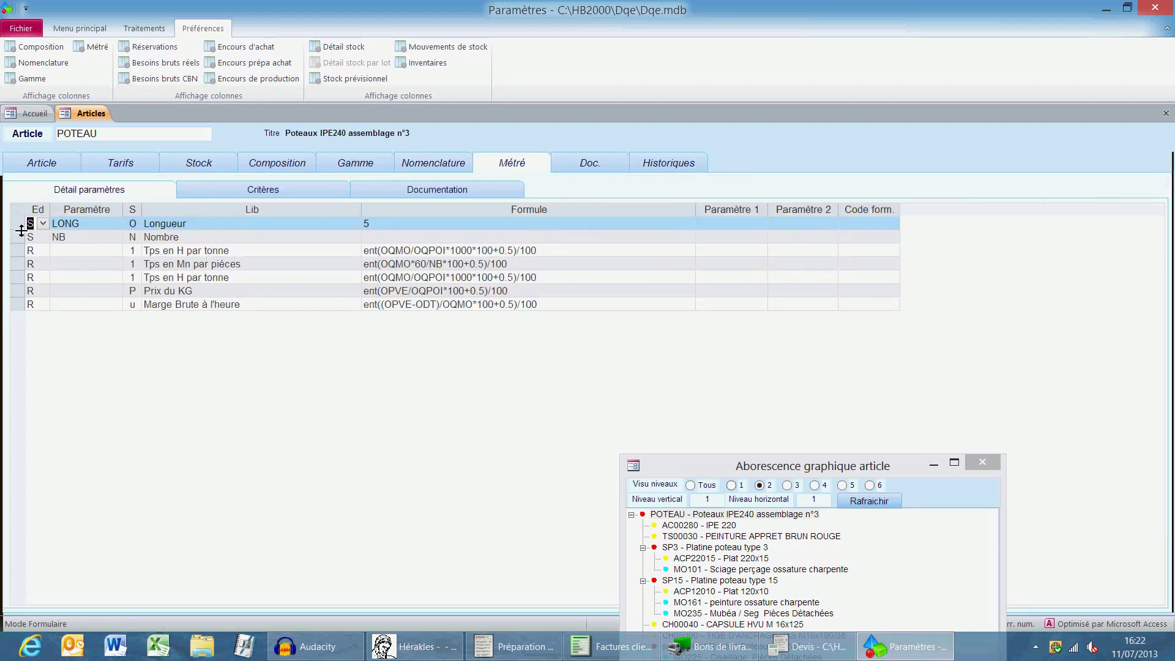
left_click(23, 225)
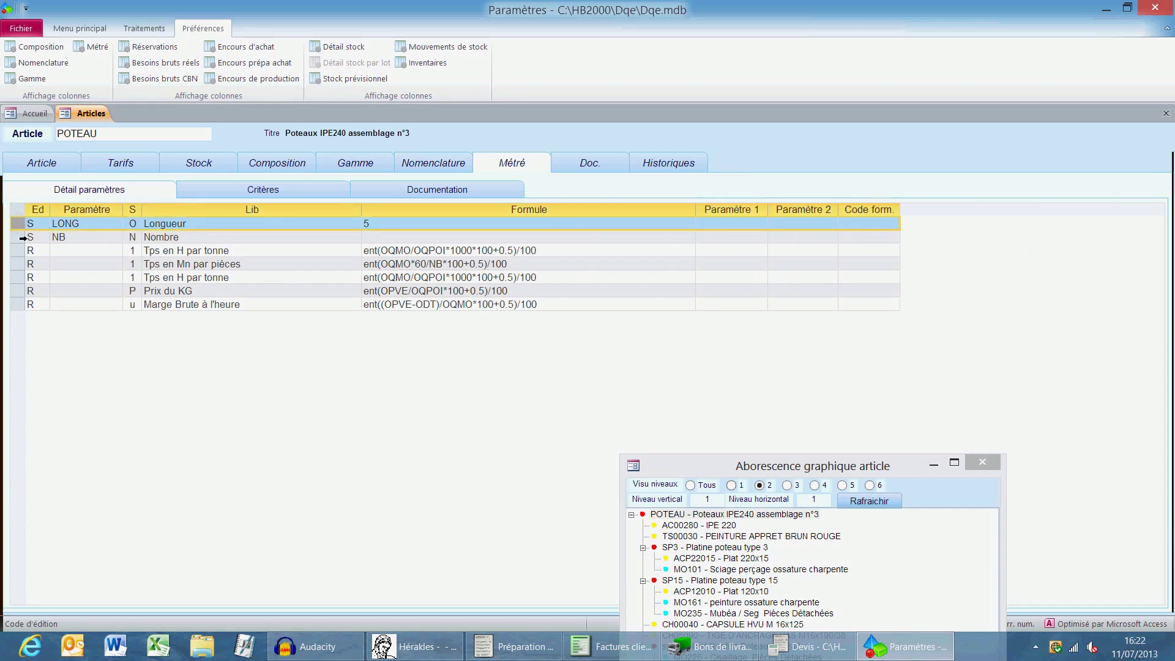
left_click(43, 223)
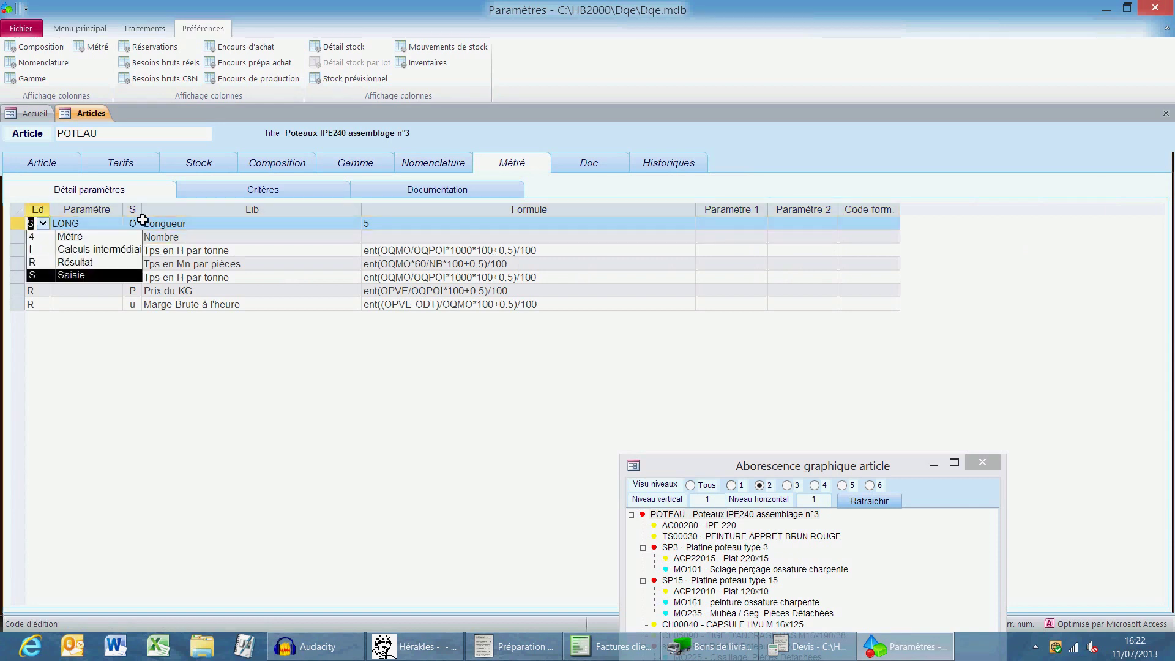
left_click(180, 223)
left_click(97, 238)
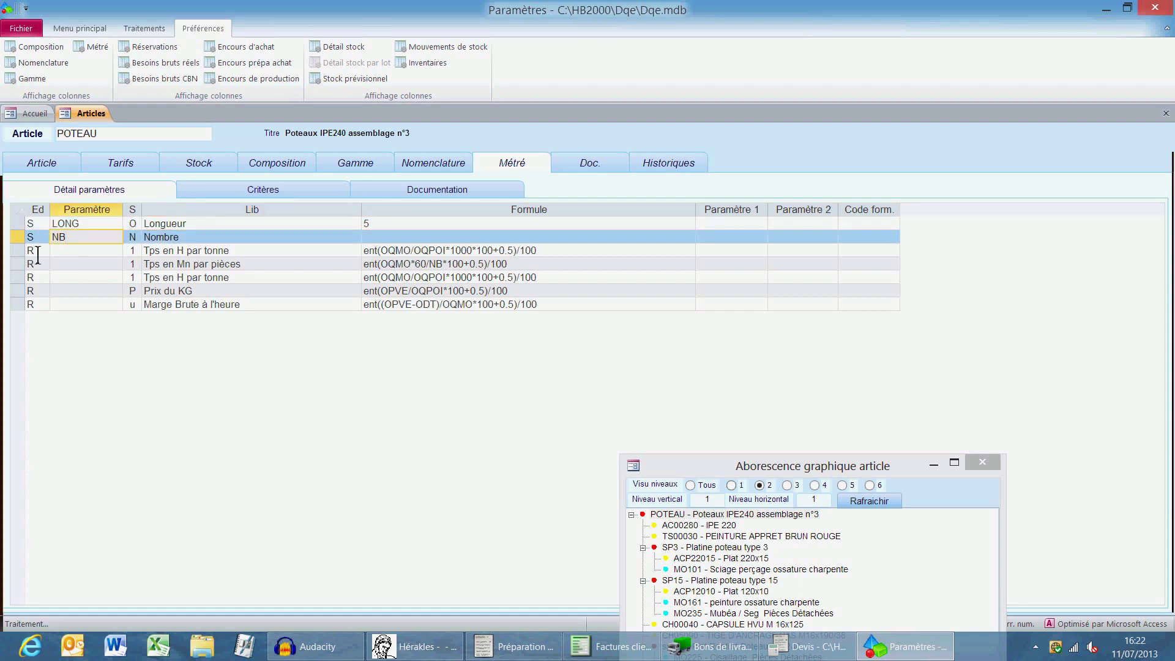
Examine the Métré result lines and highlight QPOI in the Prix du KG formula.
left_click(210, 254)
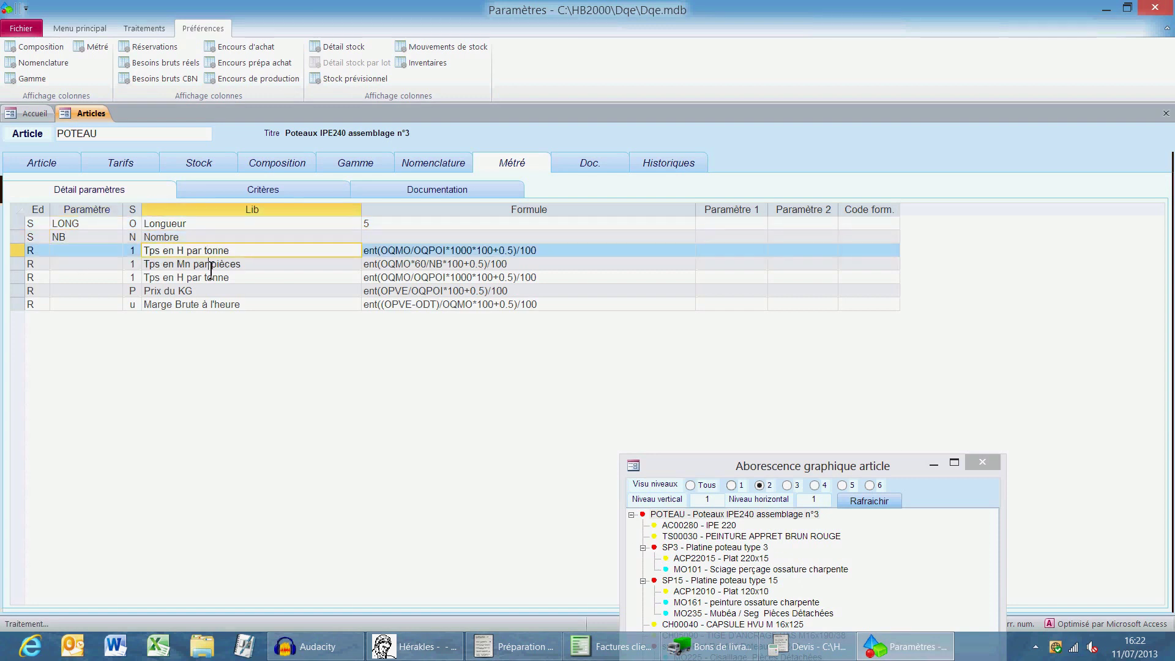
left_click(269, 278)
left_click_drag(387, 277, 443, 291)
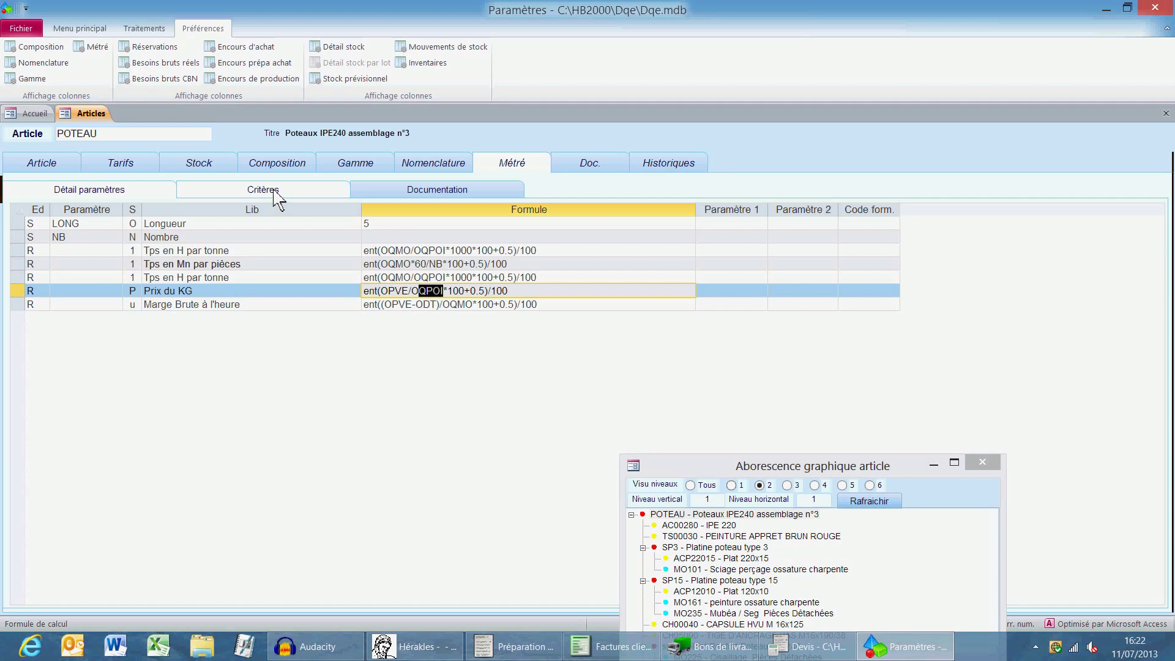
Return to POTEAU's general article data and move the graphical tree window clear of its fields.
left_click(52, 171)
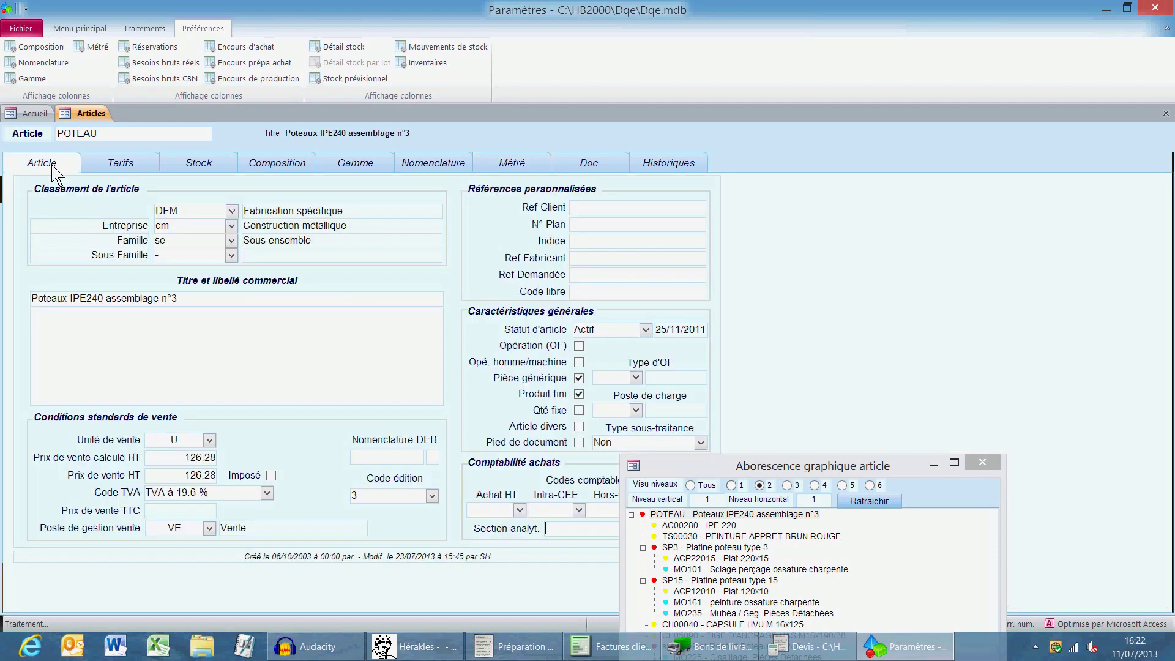
left_click_drag(703, 474, 810, 185)
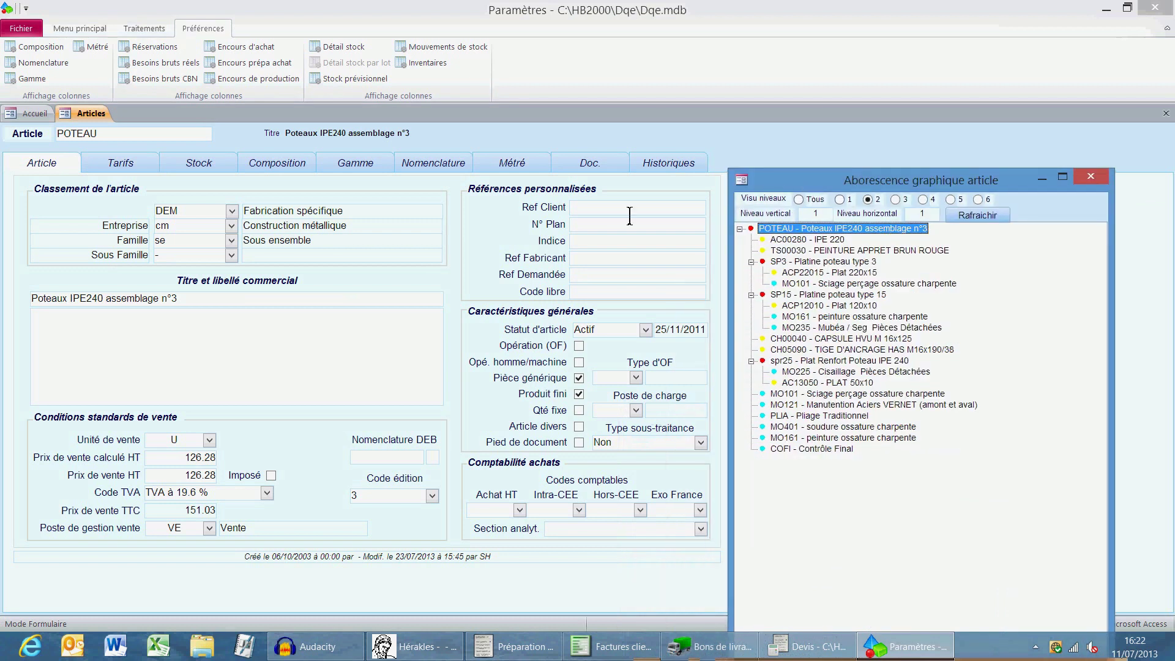